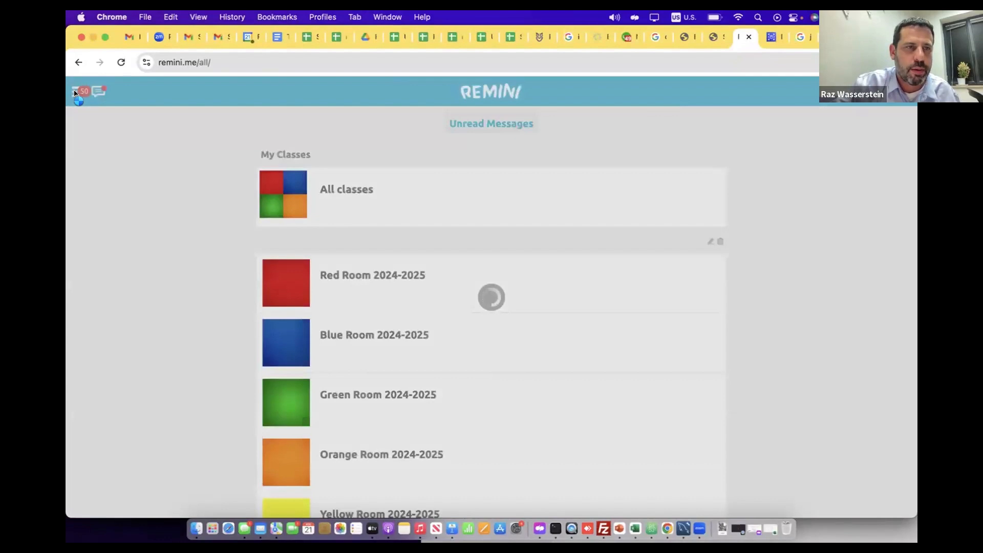
Open the school settings page for adding data fields to child profiles
click(75, 93)
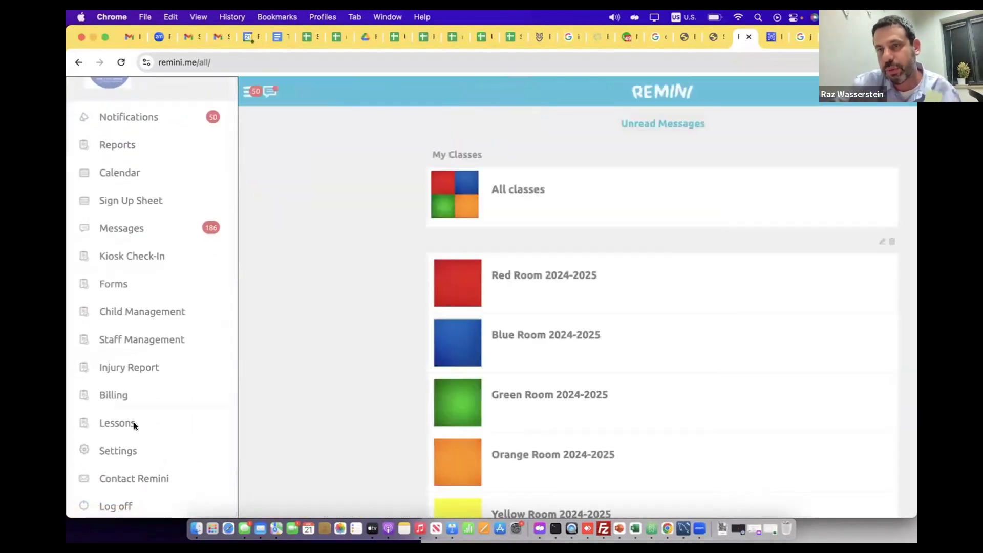
click(124, 450)
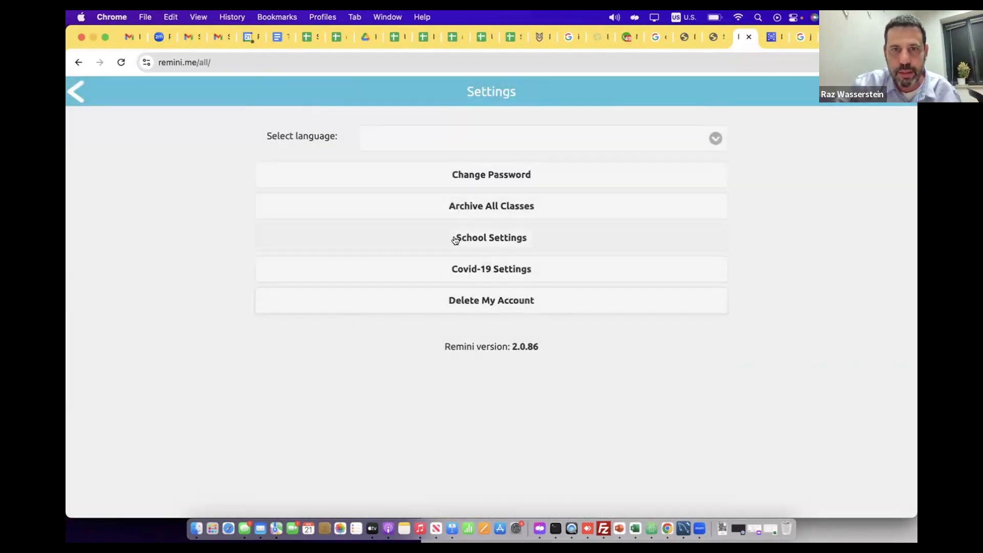
click(455, 239)
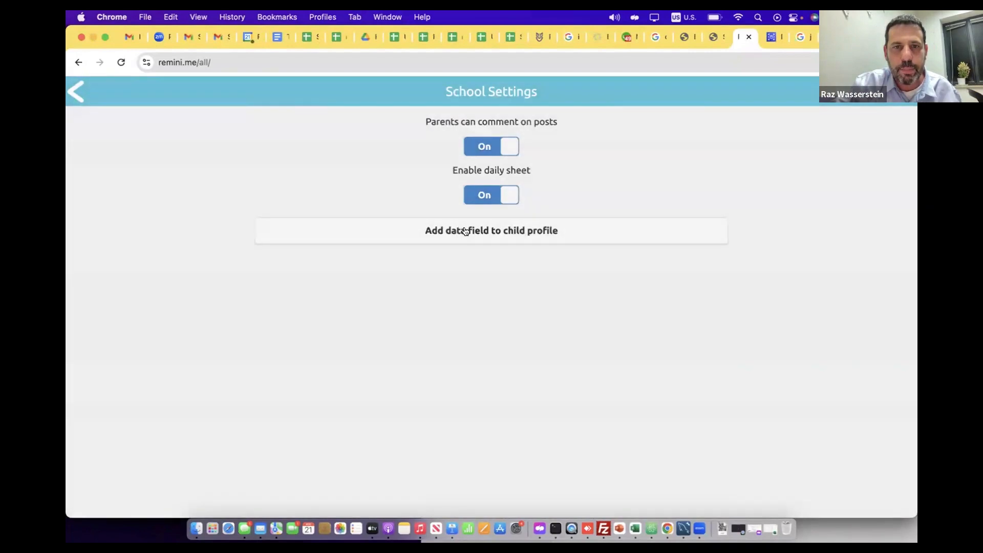
click(461, 228)
Add two child profile data fields named "Dr. Name" and "Dr. Phone"
click(475, 134)
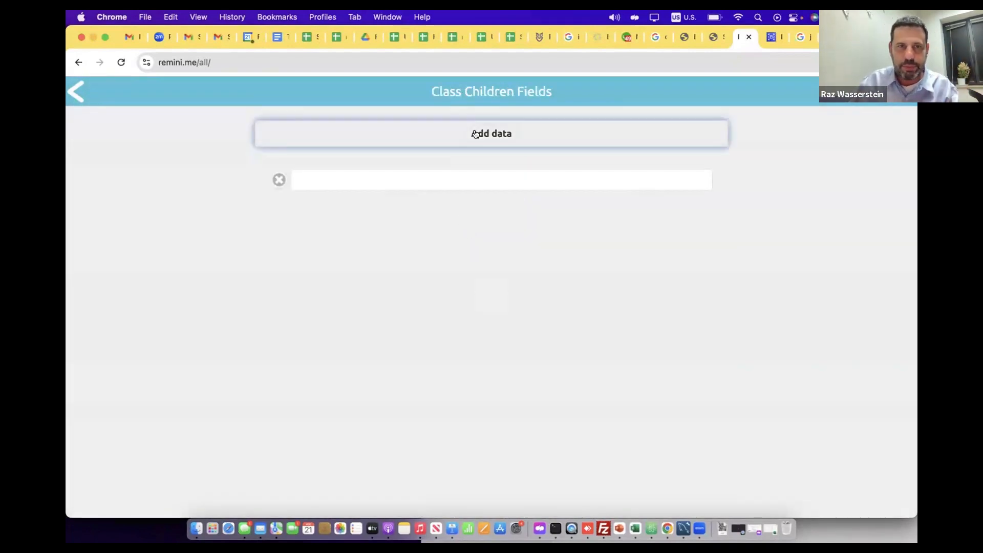
click(406, 179)
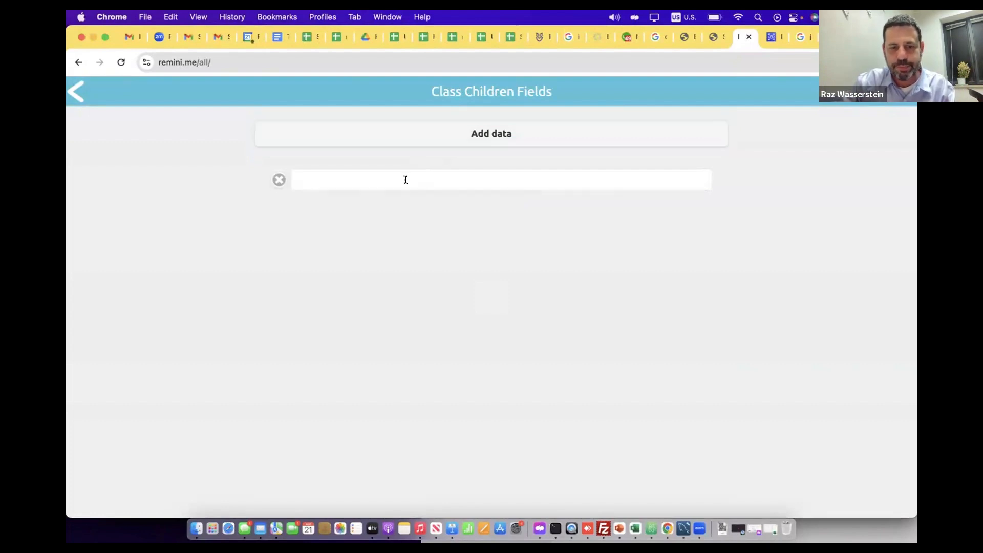
text(Dr.)
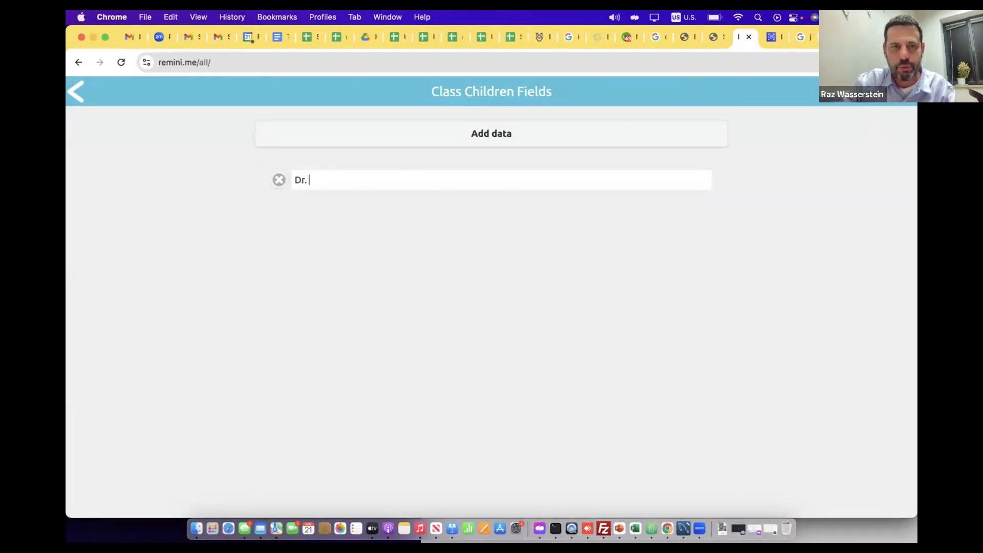
text( Name)
click(477, 133)
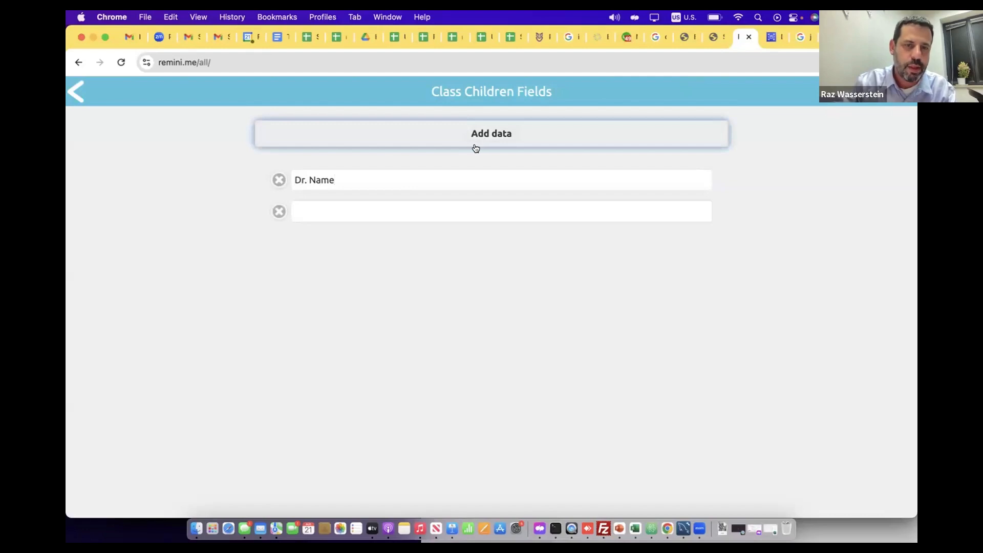
click(400, 207)
text(Dr)
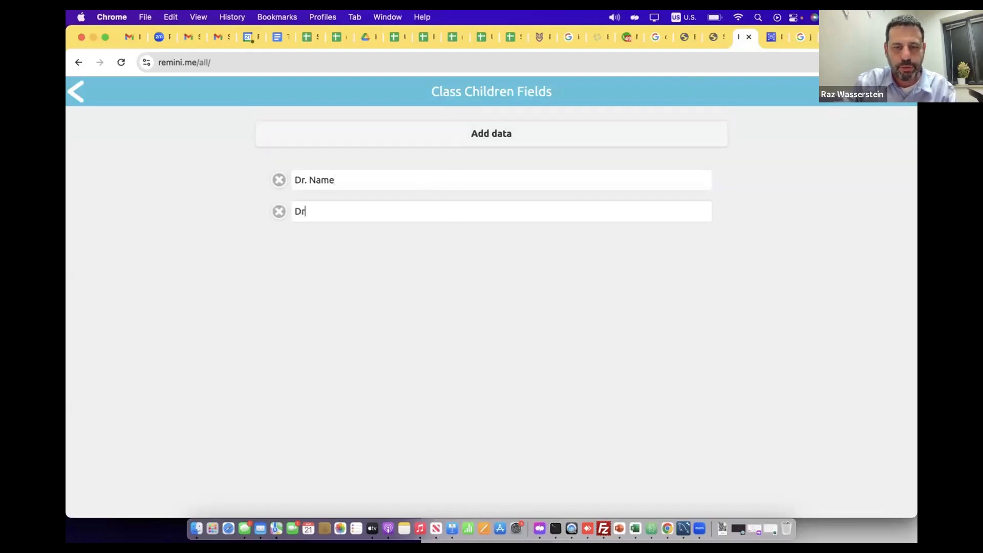
text(. Phone)
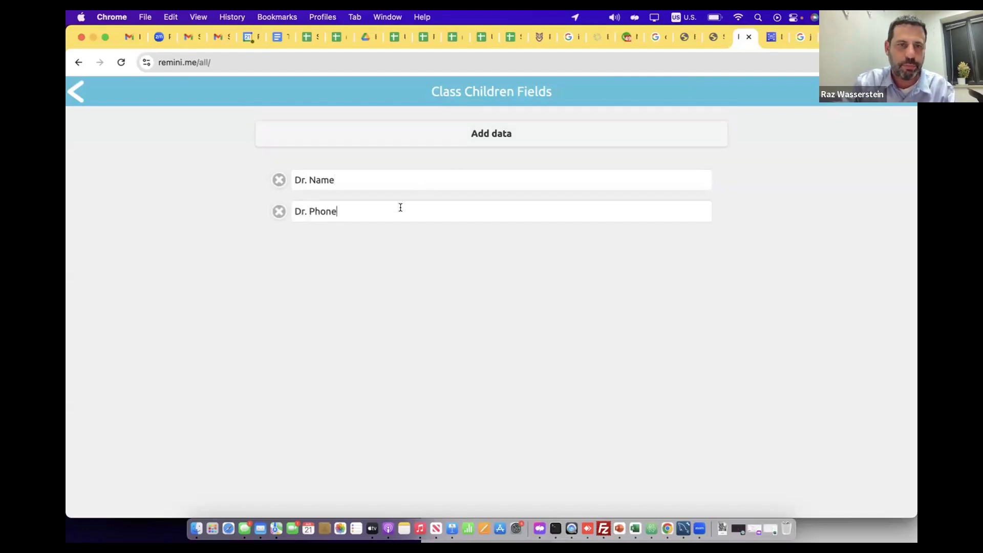
Add two more child profile data fields named "Allergiess" and "Hobbies", and save the field list
click(476, 134)
click(370, 243)
text(Alle)
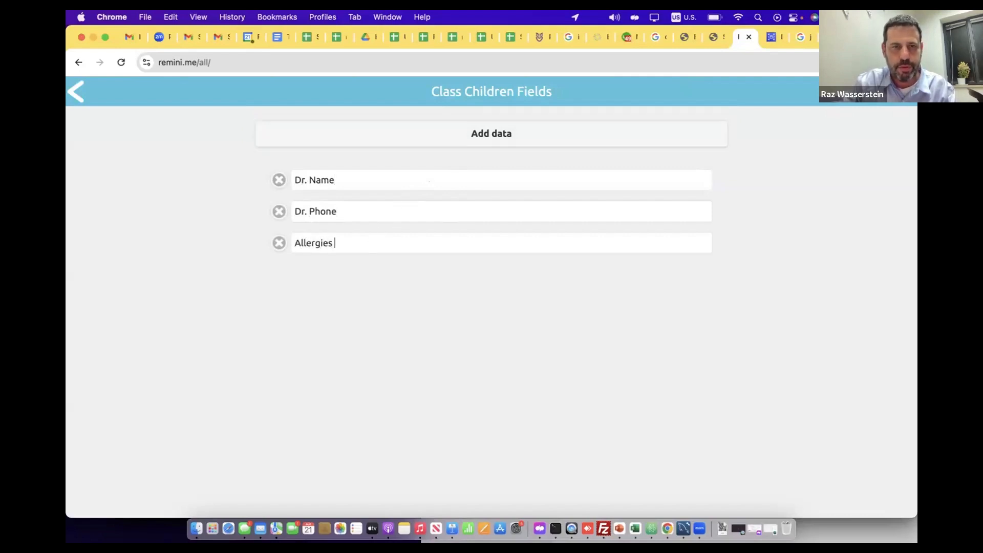
text(rgies)
key(BackSpace)
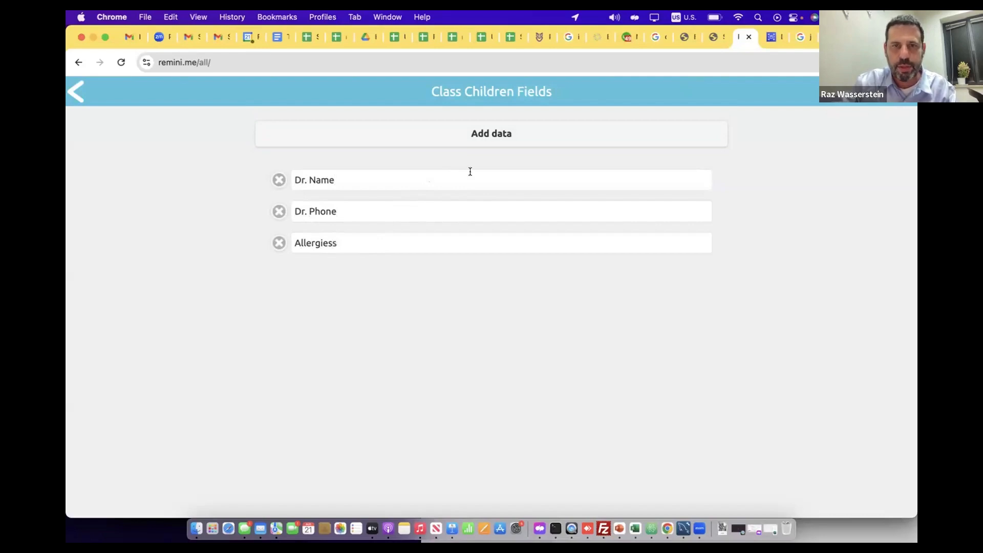
click(475, 133)
click(328, 265)
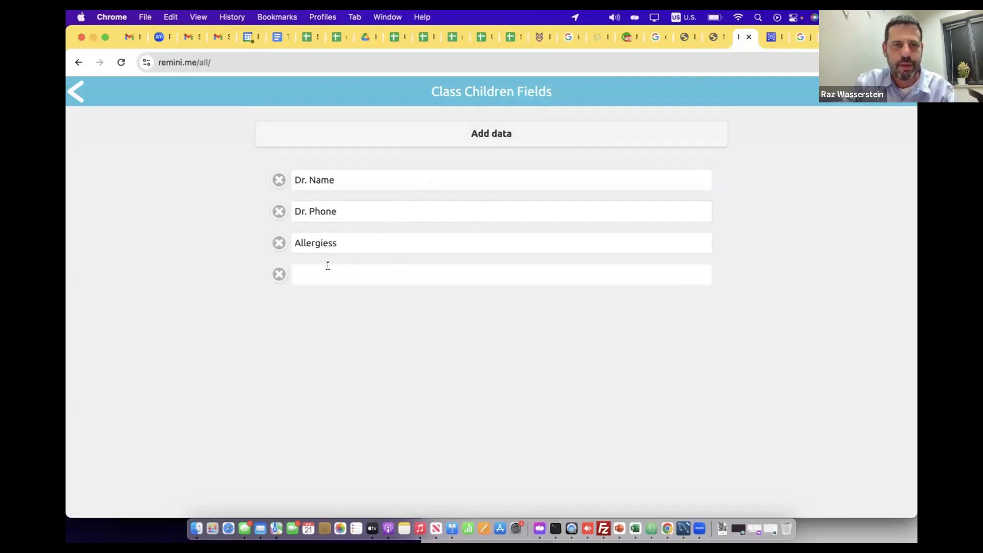
text(Ho)
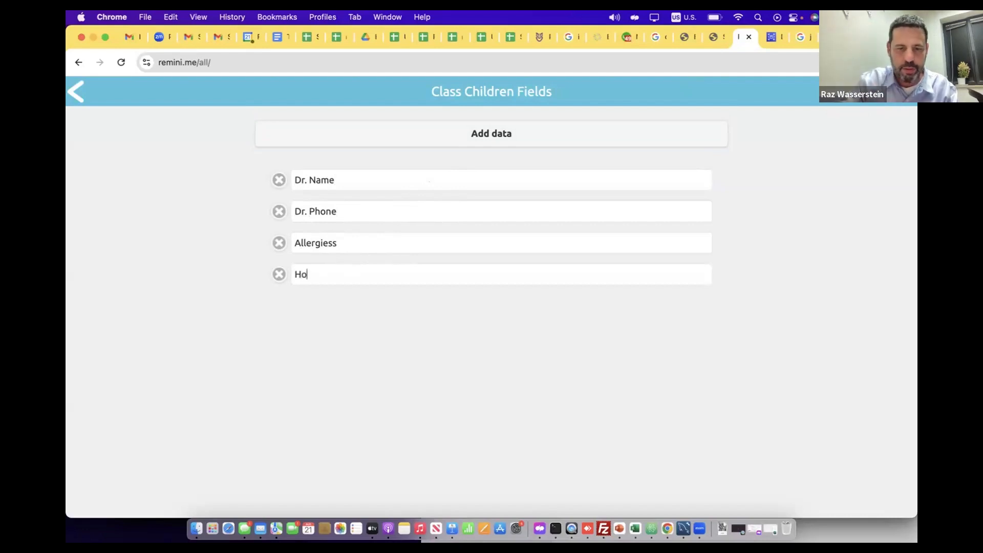
text(bbies)
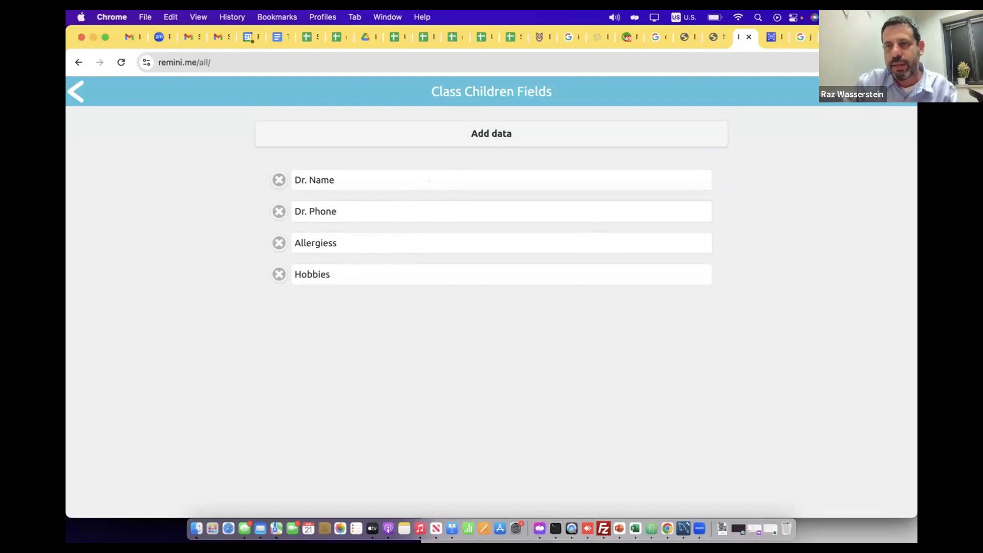
key(Return)
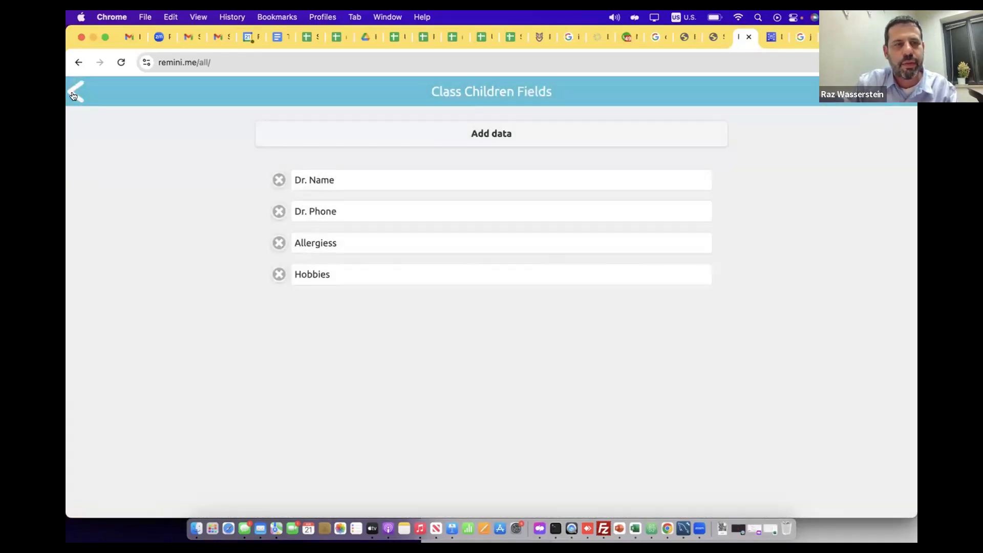
Leave the settings and open the first listed child's info page in Child Management
click(74, 92)
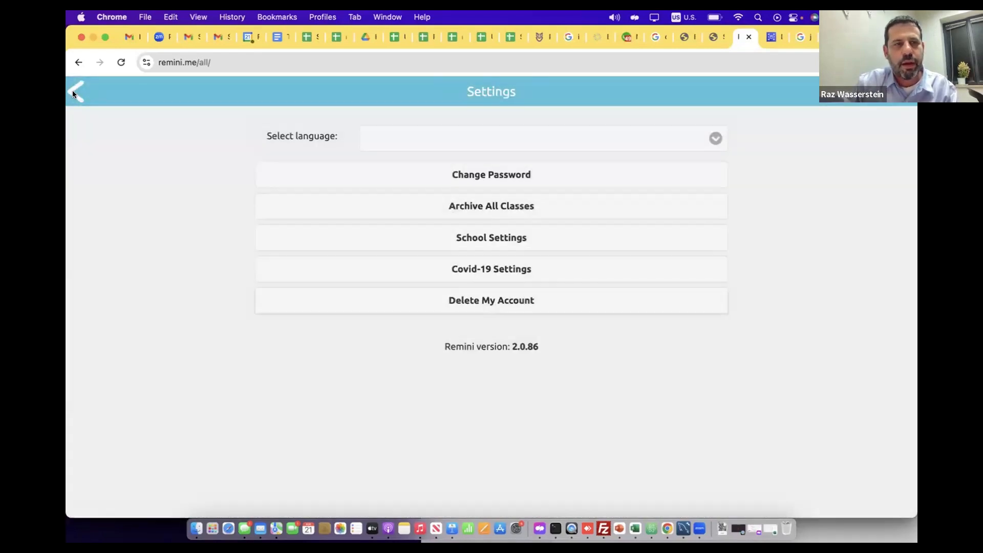
click(73, 91)
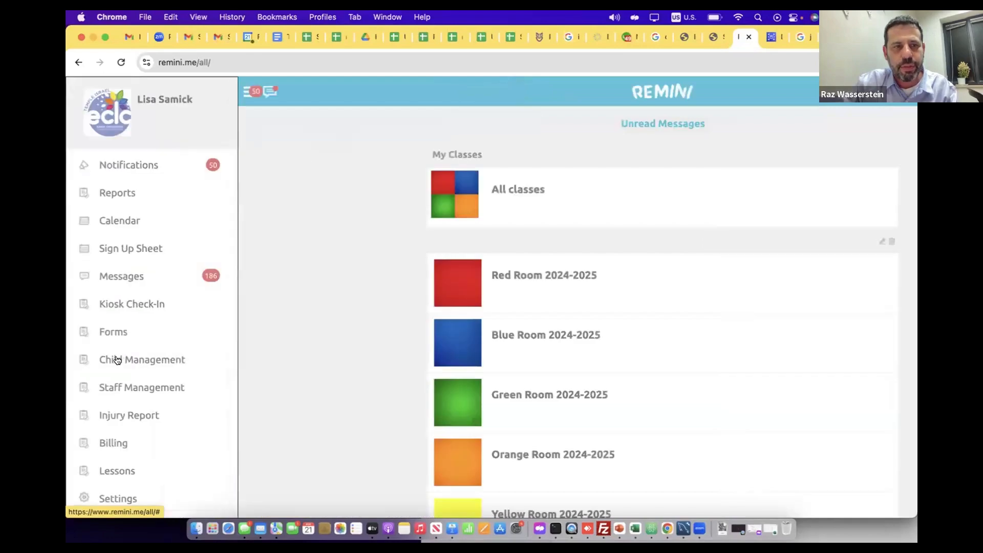
click(116, 360)
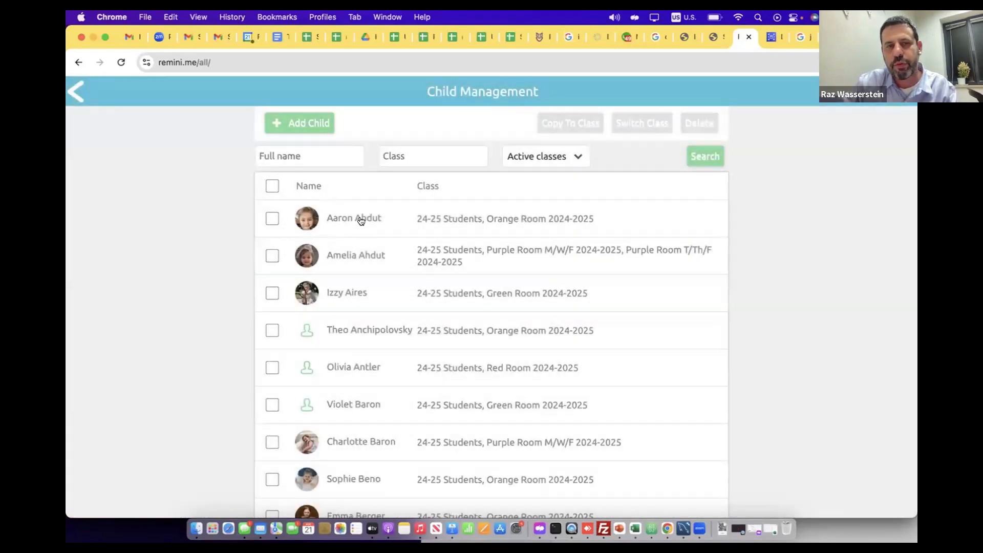
click(361, 220)
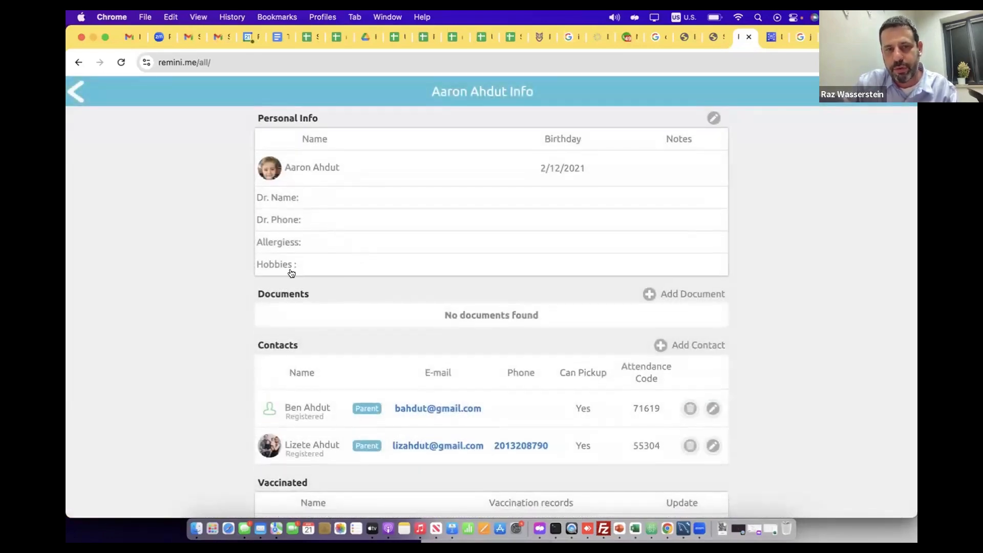
Edit the child's personal info, enter "Astma" in the Allergiess field and save it
scroll(338, 259, up, 1)
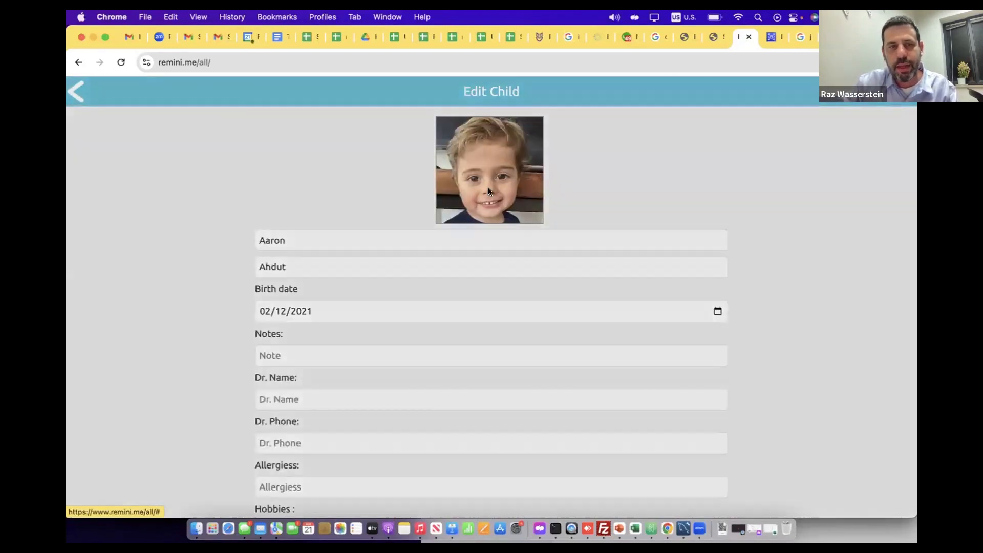
click(713, 125)
scroll(353, 337, down, 3)
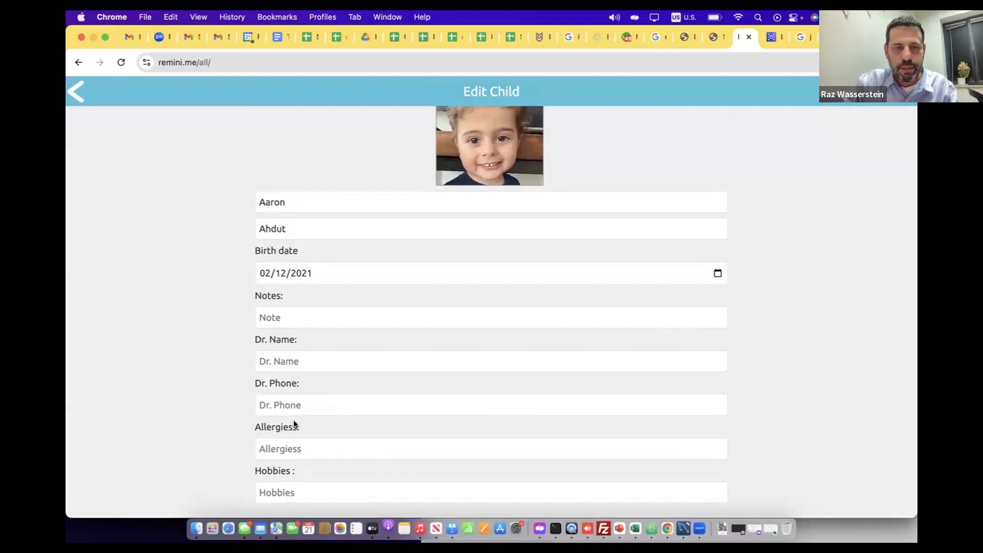
text(Astma)
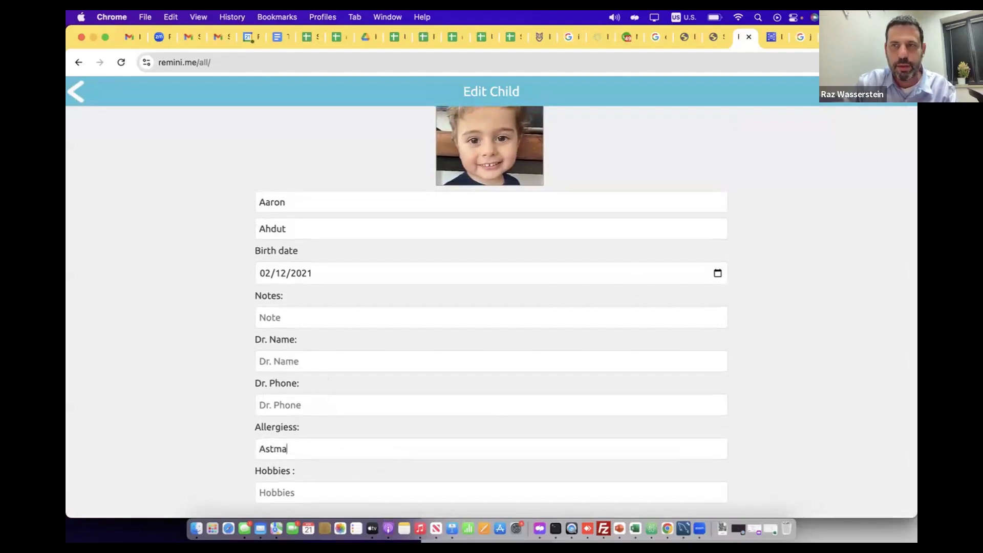
key(Return)
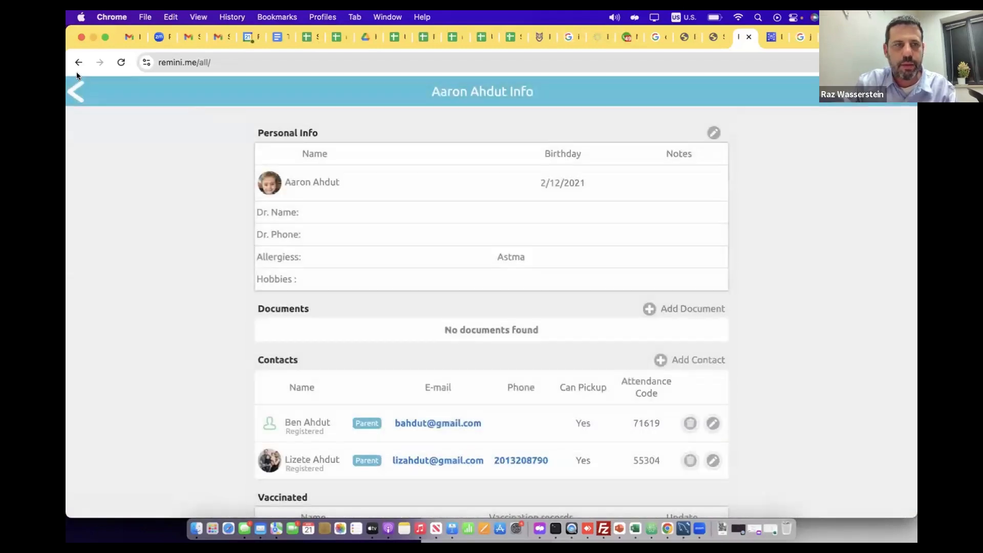
Generate a Roster Report with only the Allergiess field and look through it for the child's entry
click(77, 90)
click(79, 87)
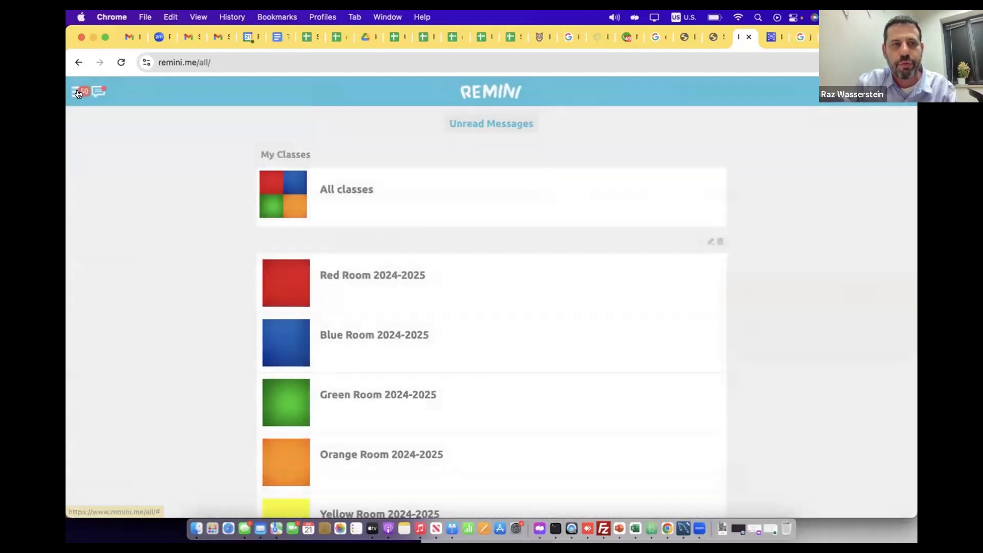
click(80, 91)
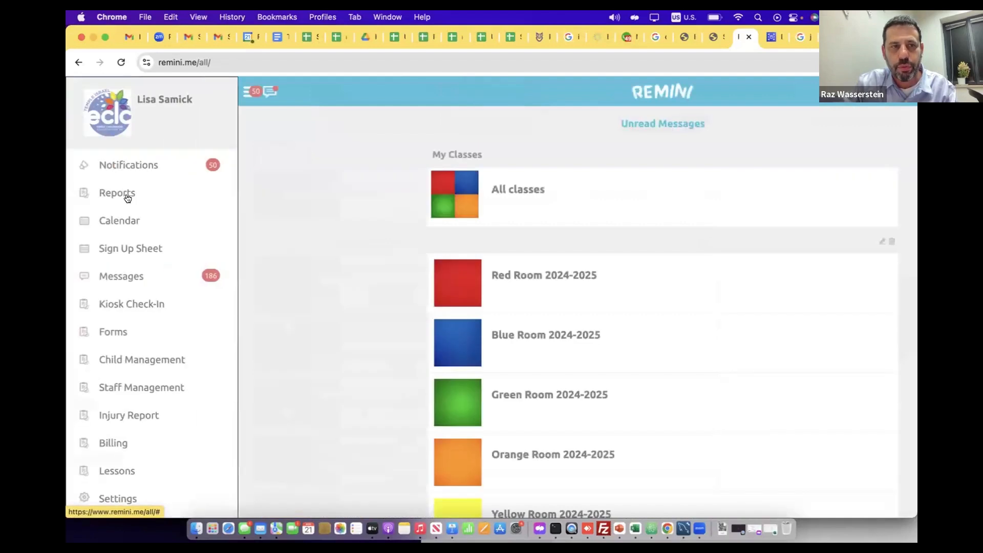
click(127, 195)
click(333, 163)
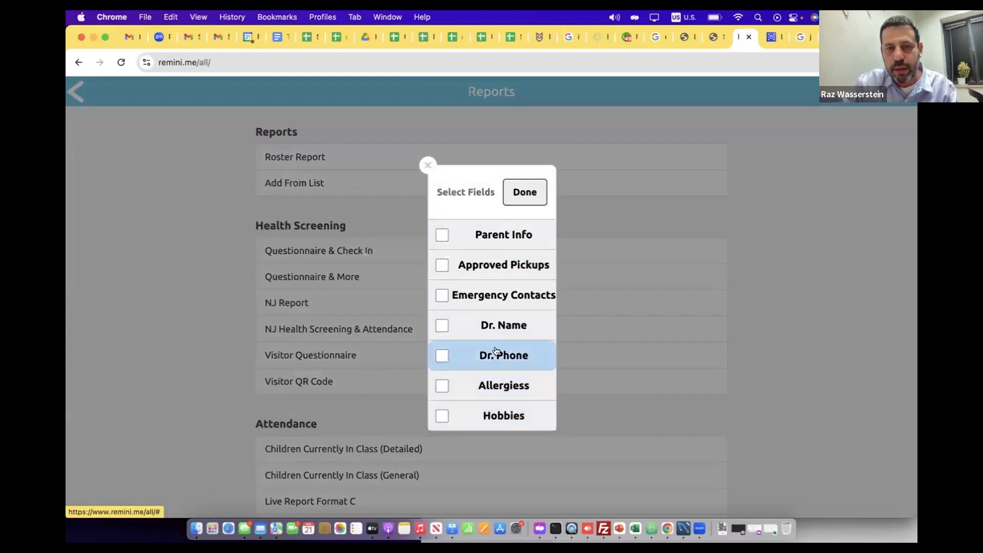
click(495, 390)
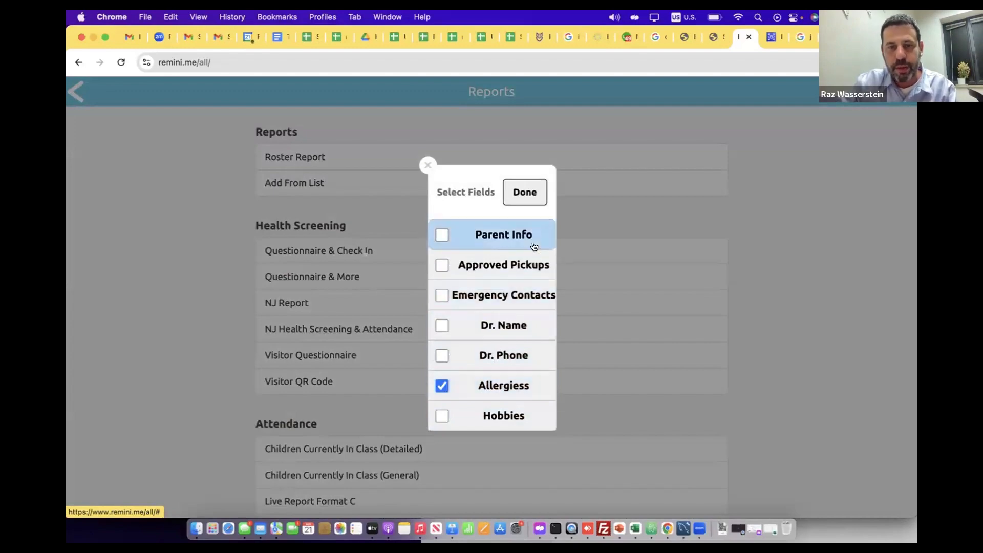
click(525, 193)
scroll(348, 251, down, 10)
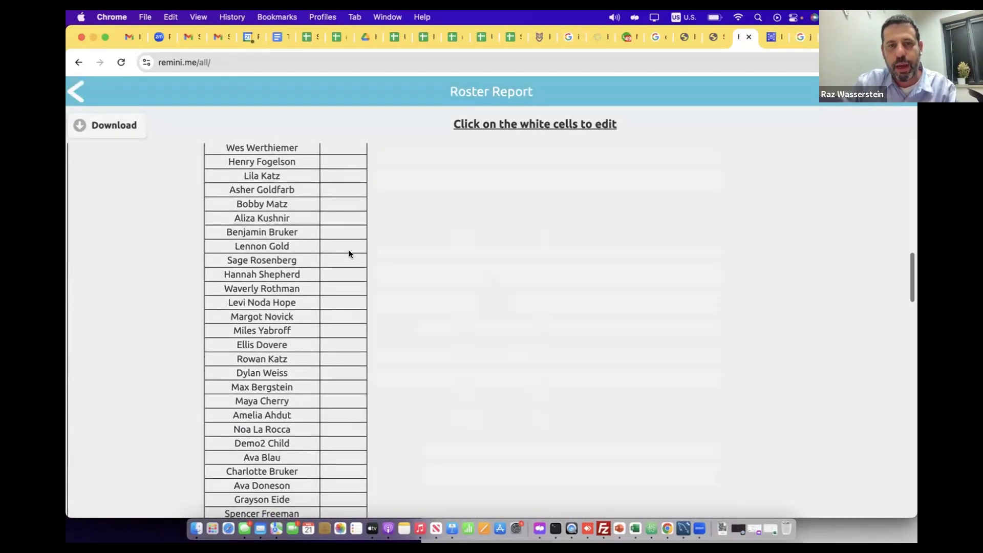
scroll(349, 253, down, 10)
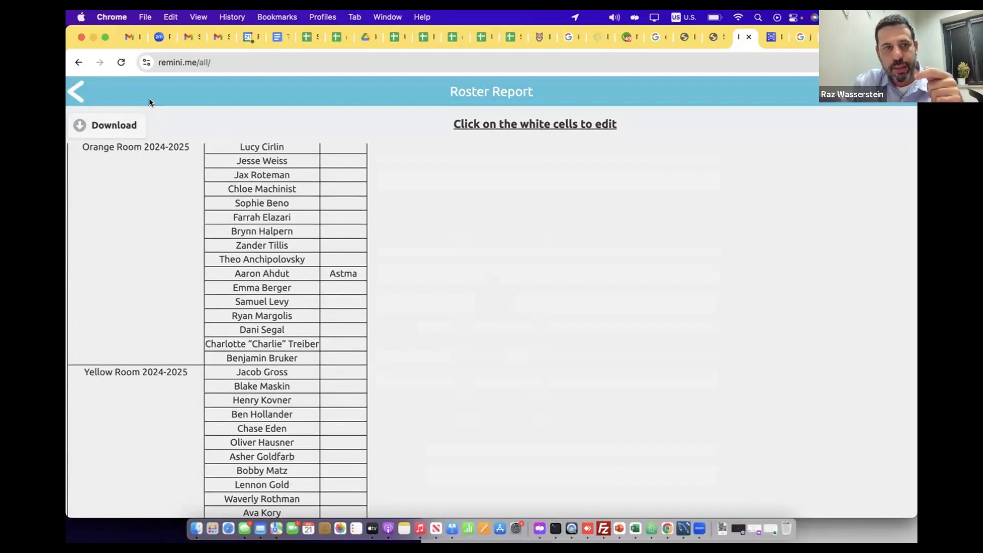
Leave the reports and create a new form in Forms, naming it "Test"
click(75, 90)
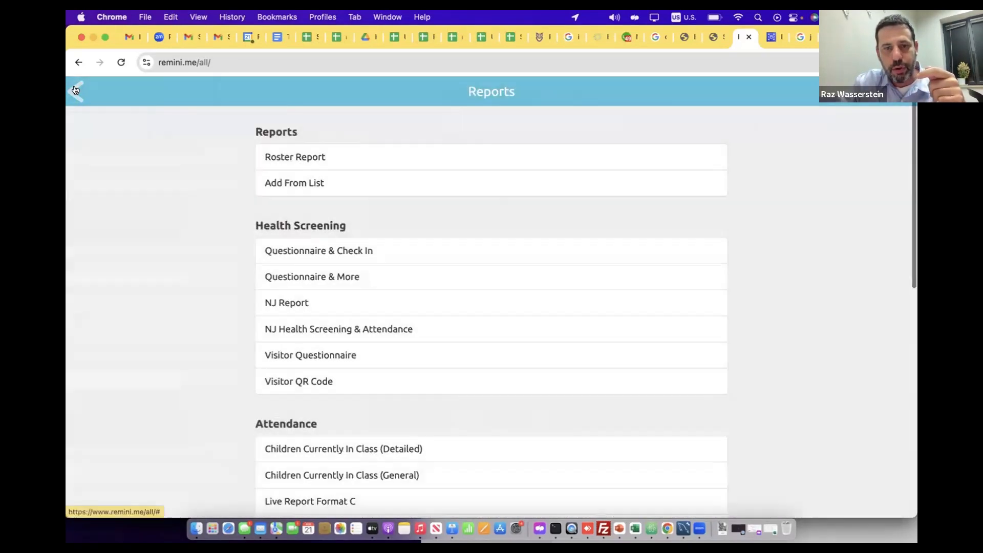
click(75, 90)
click(76, 91)
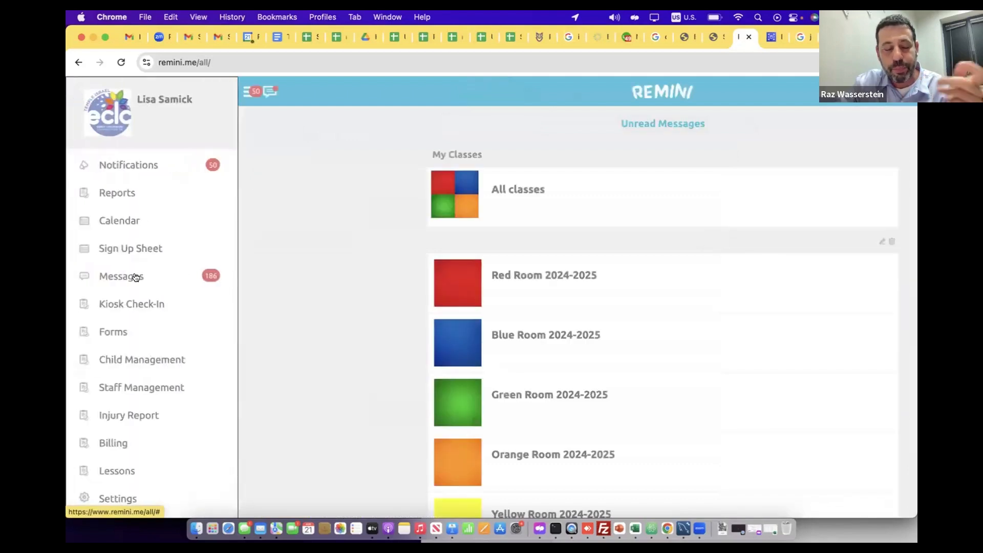
click(121, 333)
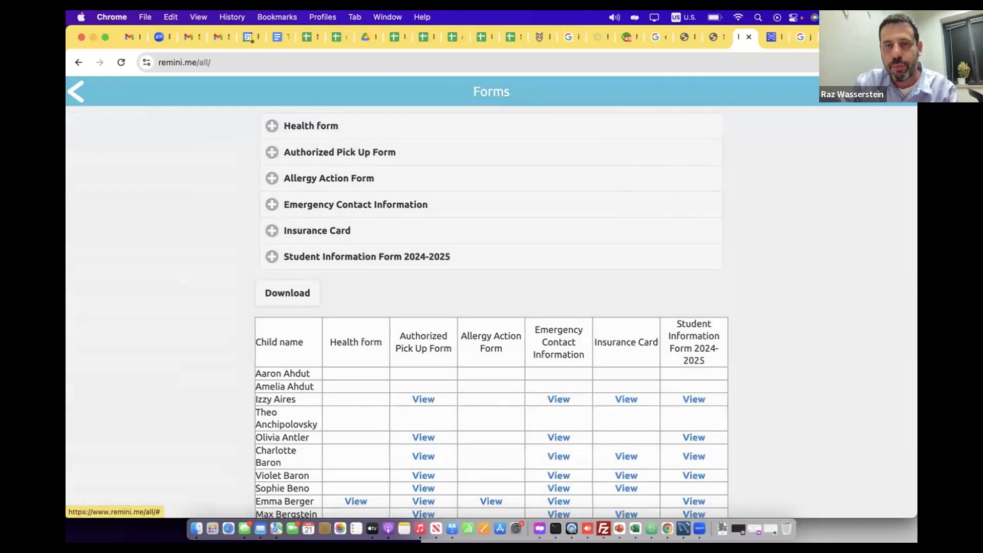
click(905, 91)
click(295, 128)
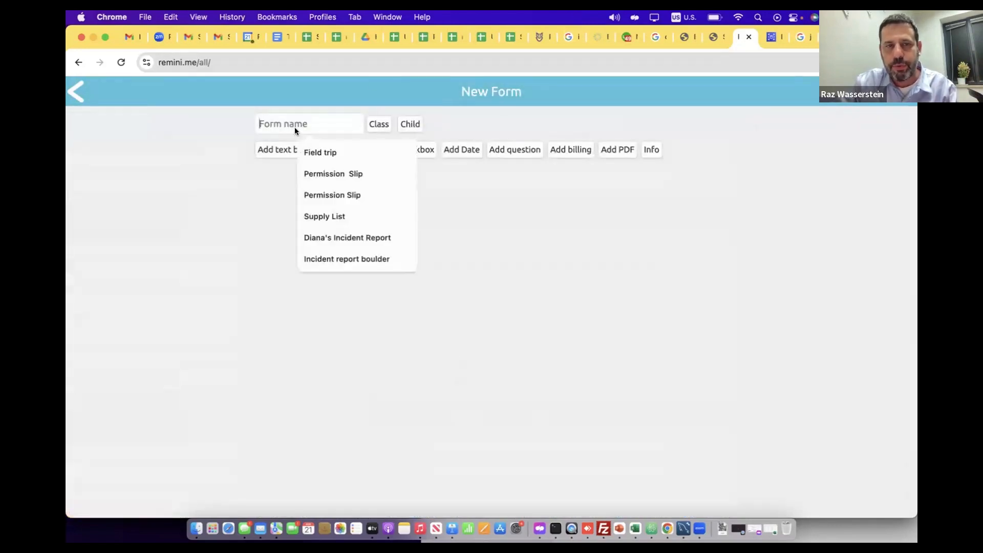
text(Test)
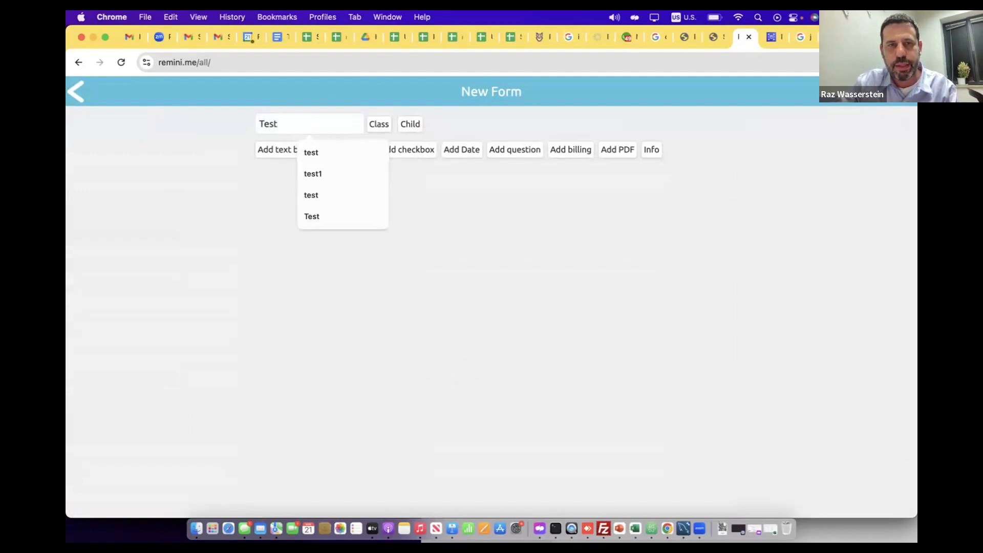
click(244, 168)
Add a question to the new form reading "How are you?"
click(507, 151)
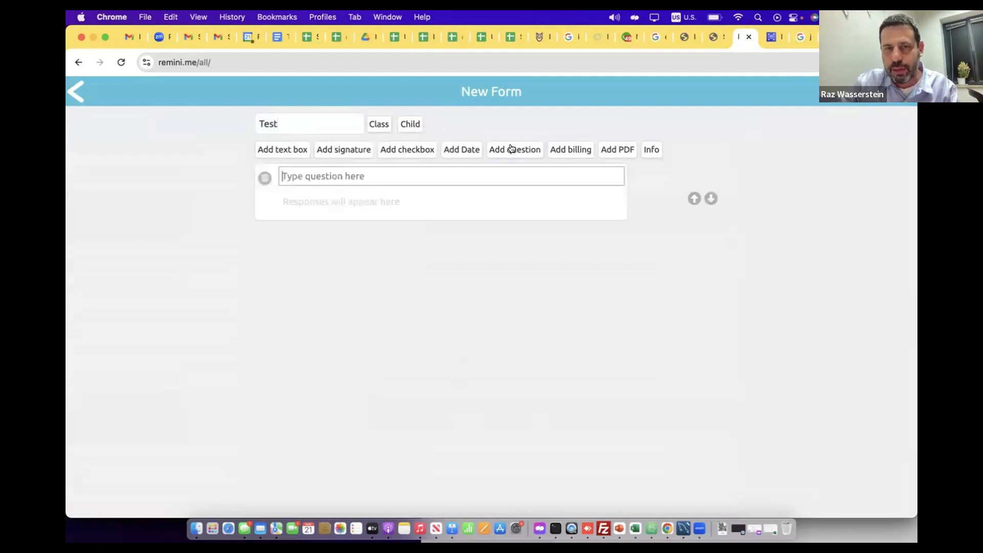
text(How a)
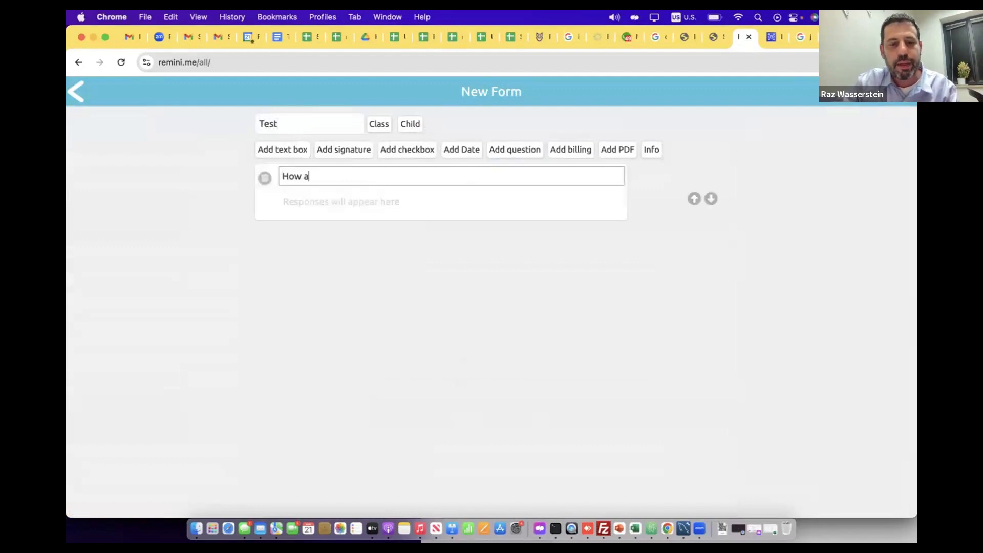
text(re oyu?)
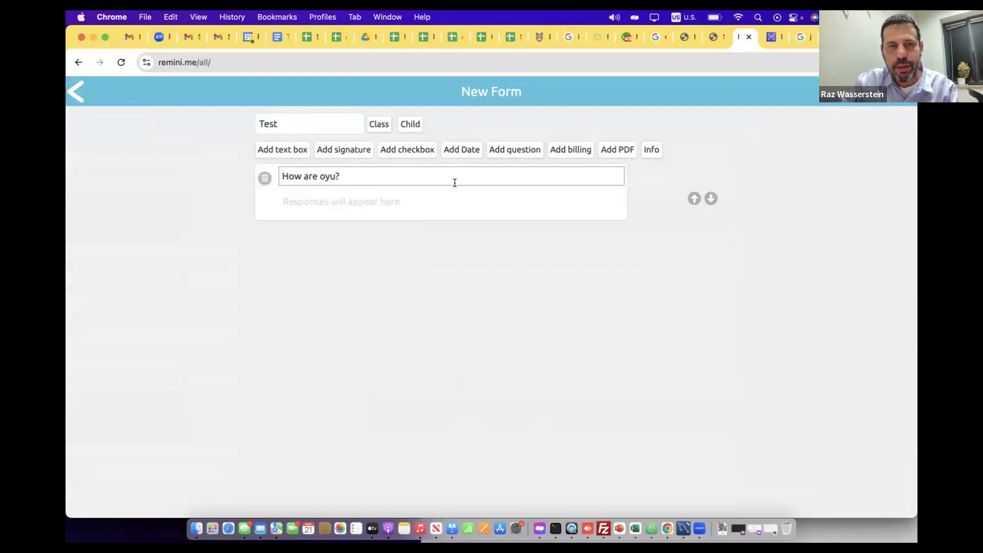
double_click(324, 176)
text(you)
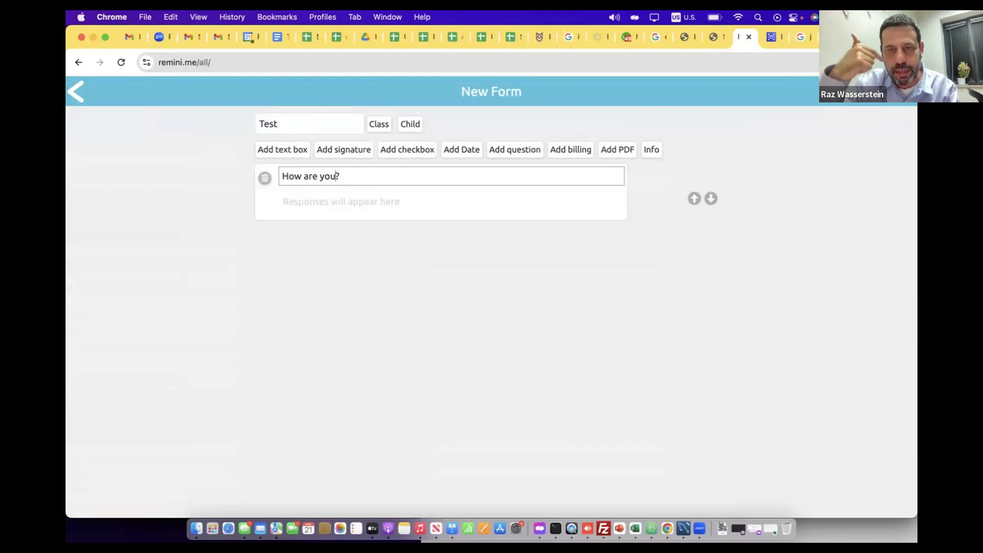
Add the Allergiess and Hobbies info fields to the form as questions, and leave Forms without saving it
click(648, 150)
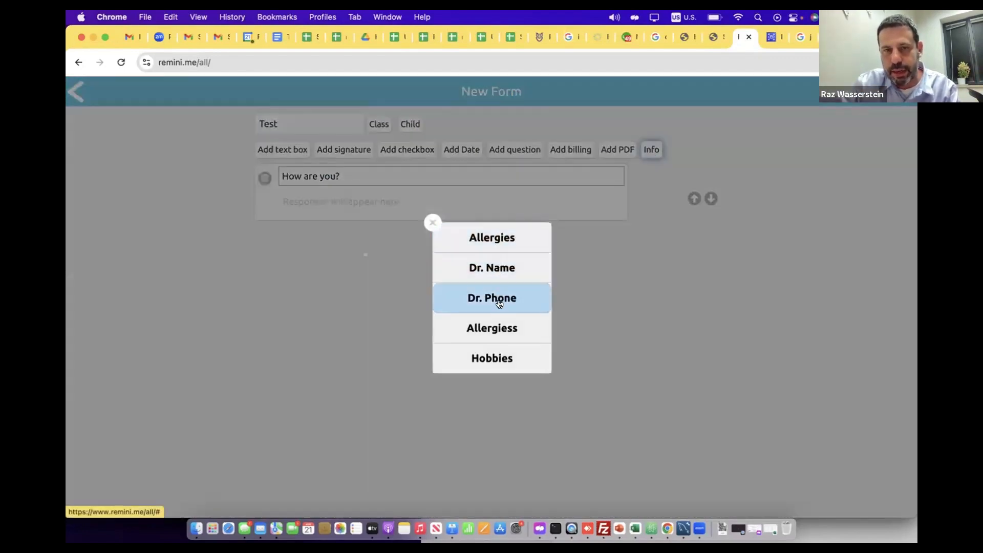
click(497, 325)
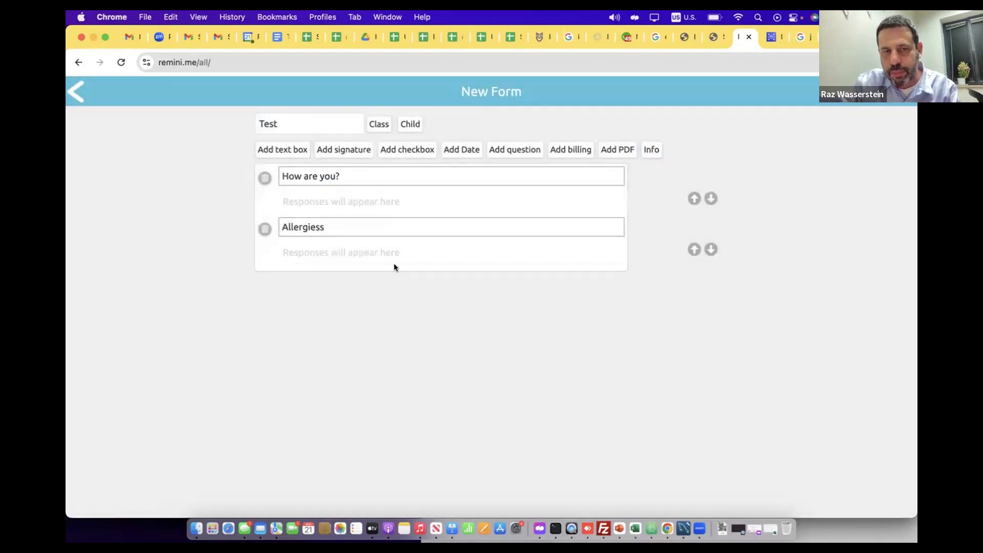
click(649, 151)
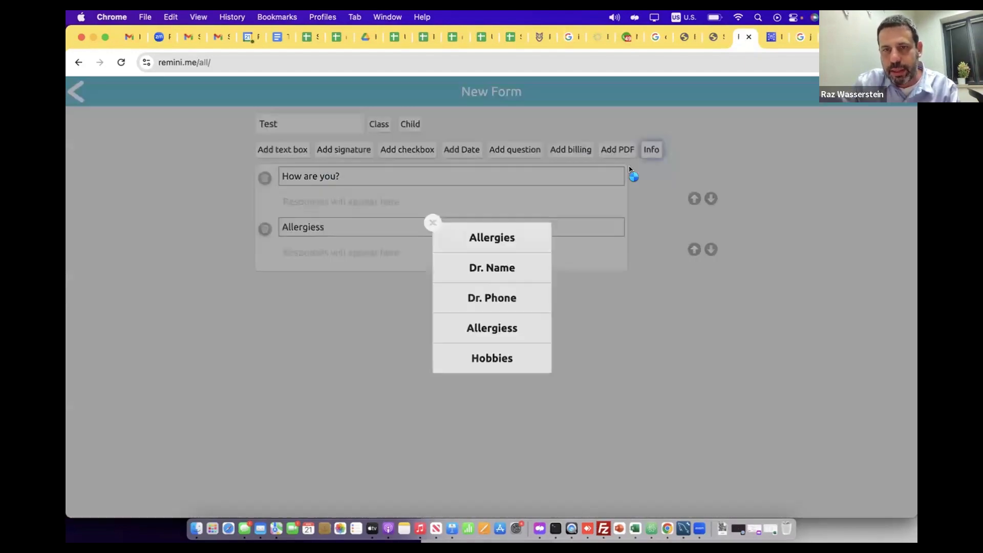
click(501, 353)
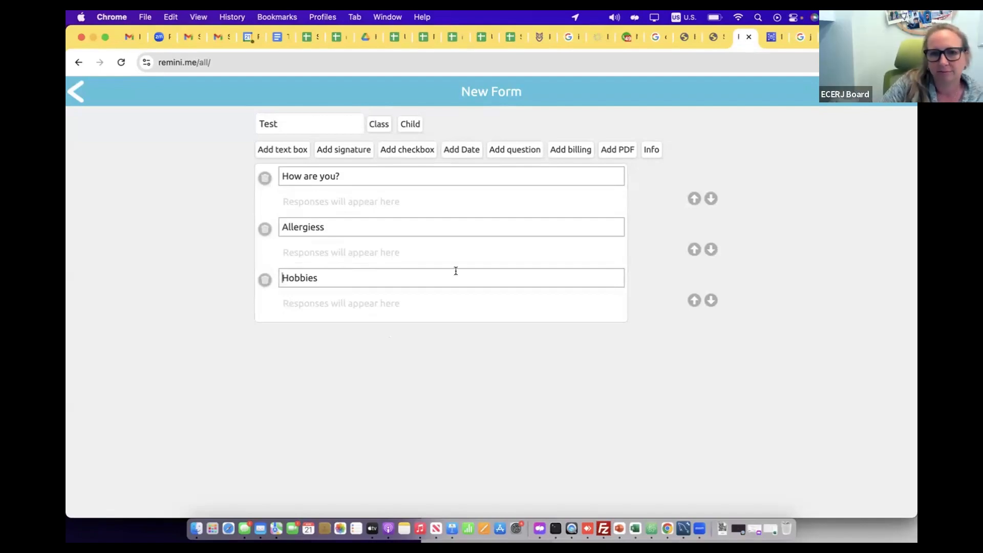
click(71, 93)
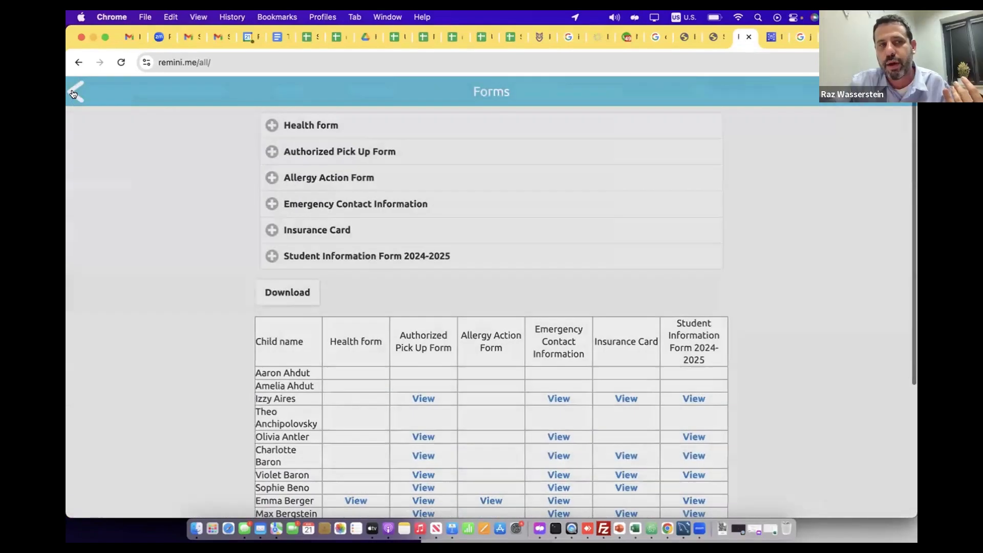
click(73, 94)
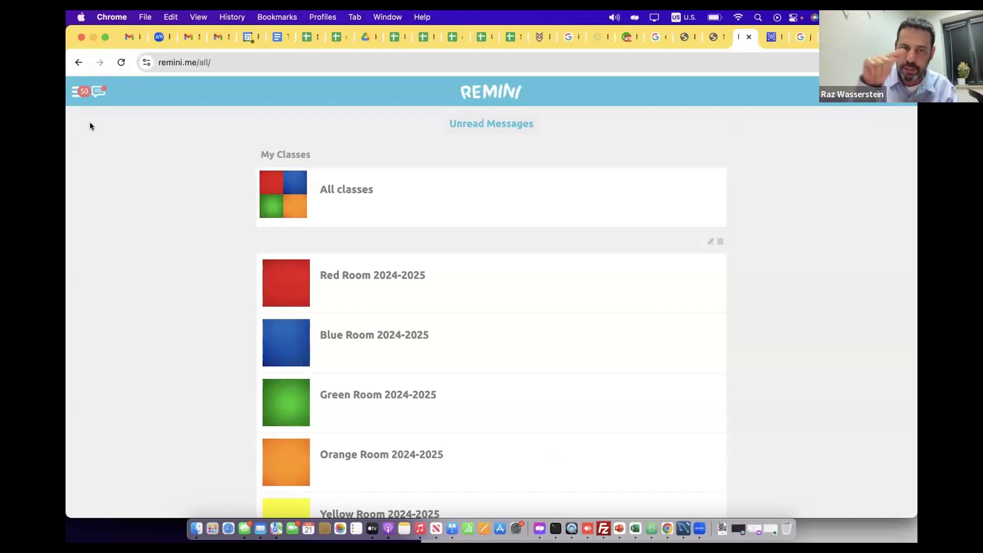
Open the first listed child's info page in Child Management and look over the profile fields
click(78, 90)
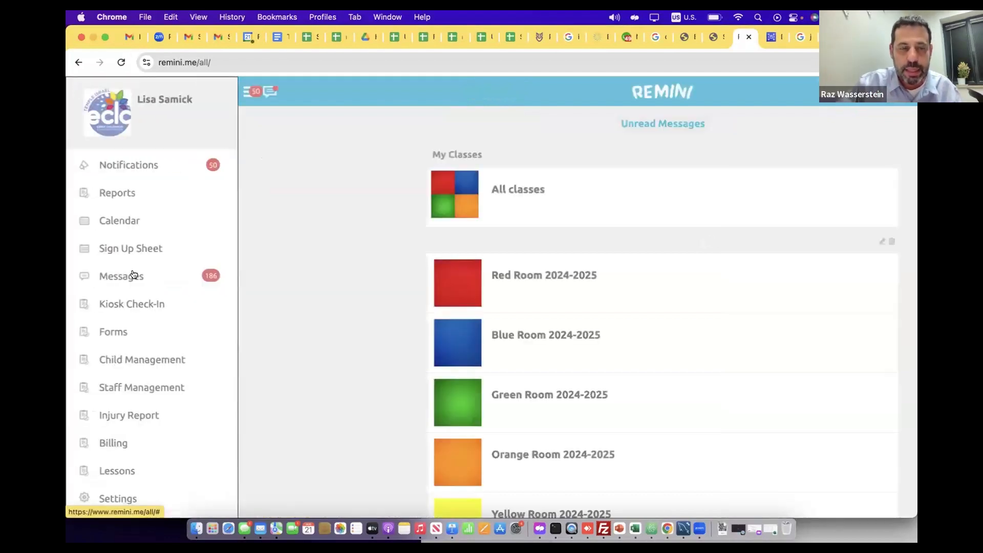
click(126, 362)
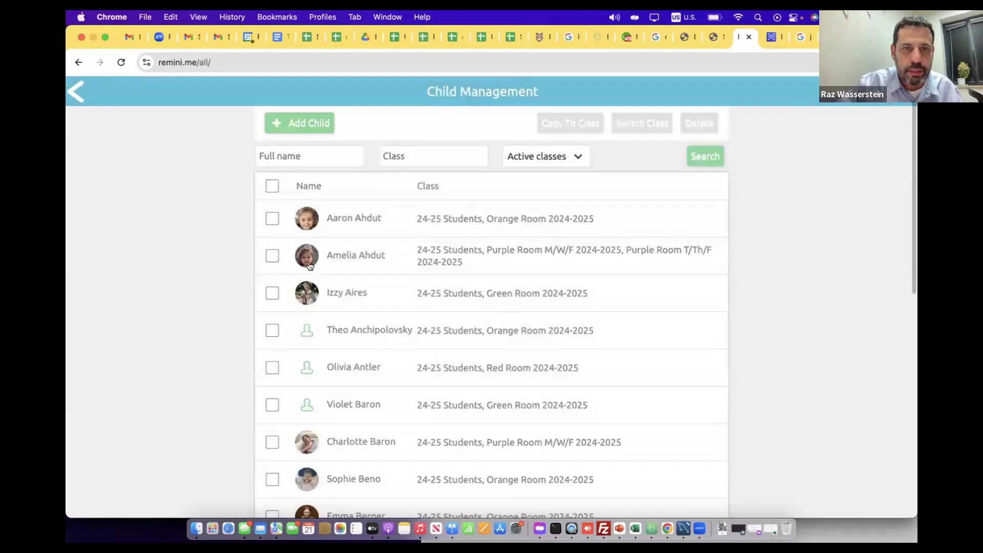
click(367, 226)
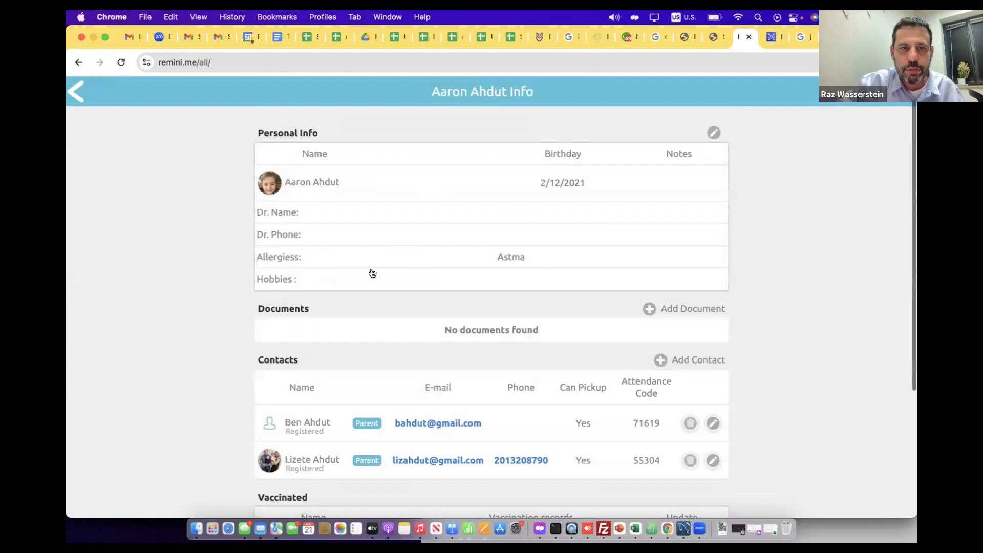
scroll(373, 274, down, 3)
scroll(372, 272, up, 3)
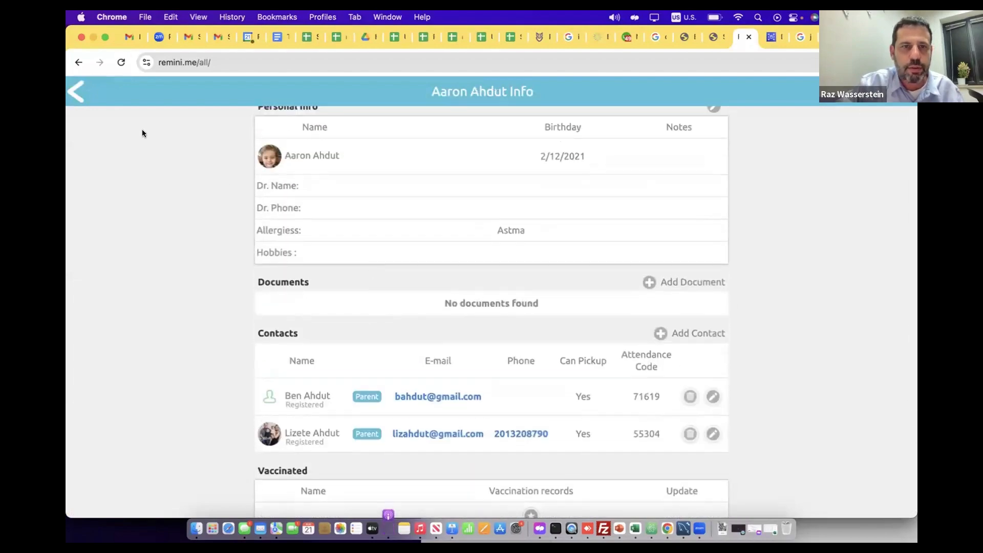
Leave Child Management and open the children list of the Orange Room 2024-2025 class
click(77, 92)
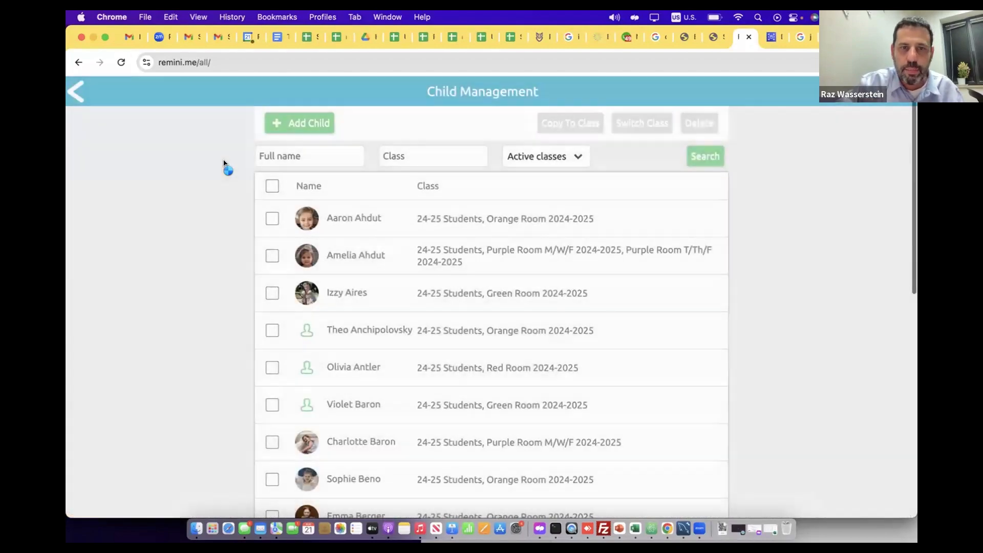
click(77, 92)
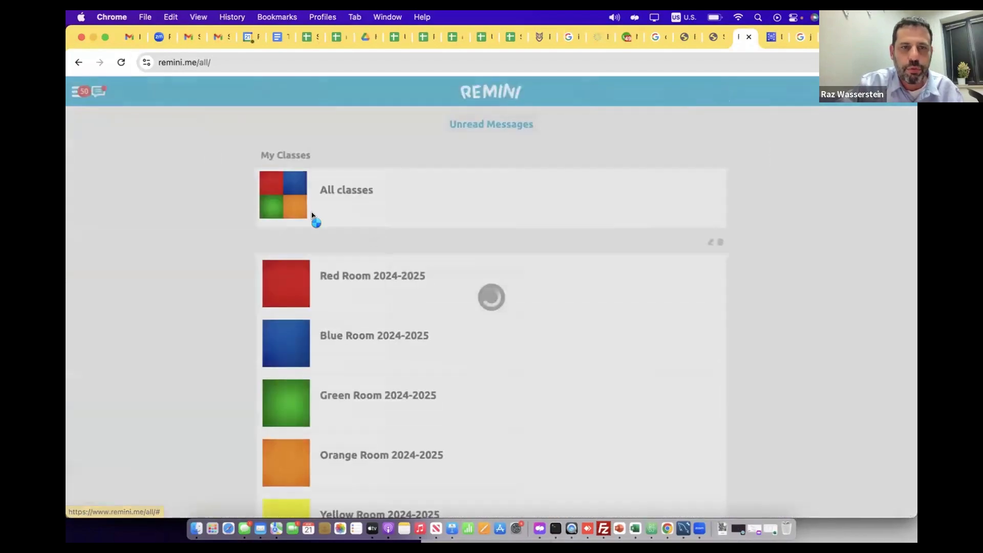
scroll(340, 283, down, 1)
click(362, 368)
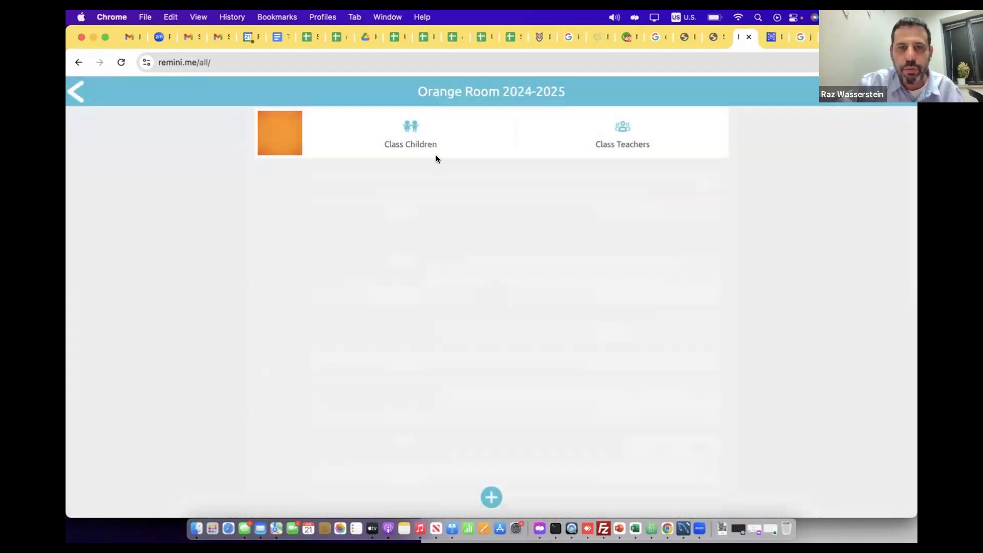
click(433, 136)
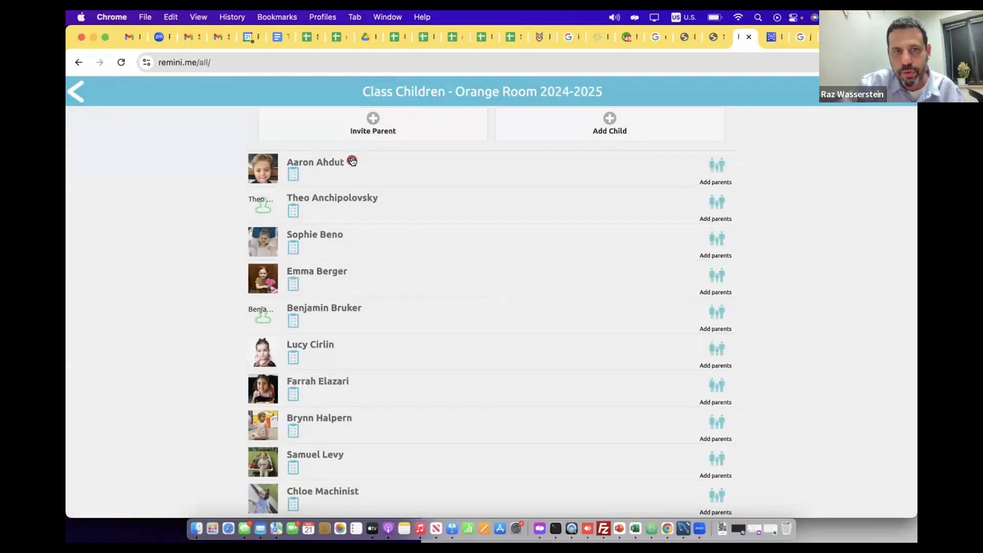
Leave the class and reopen the first listed child's info page in Child Management
click(76, 92)
click(77, 94)
click(77, 94)
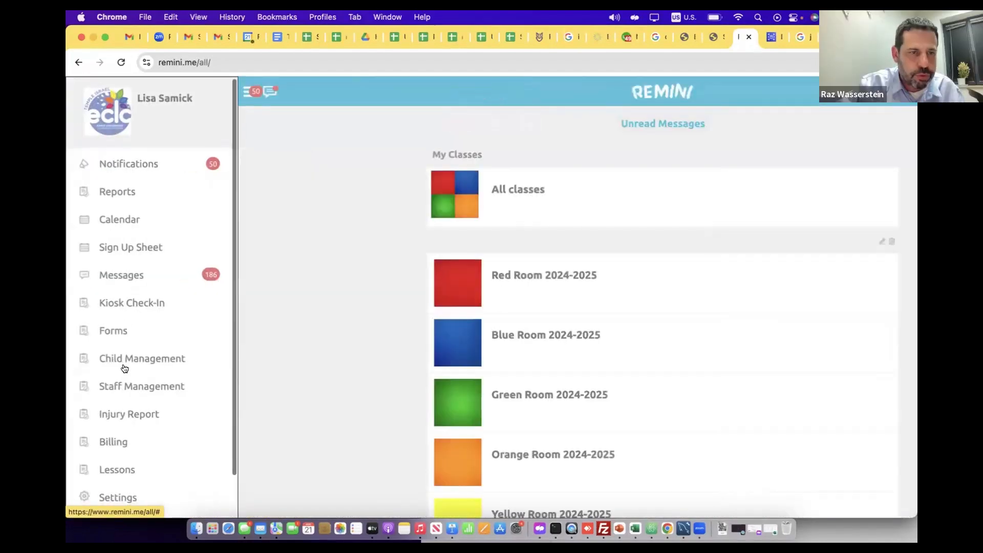
scroll(132, 302, down, 1)
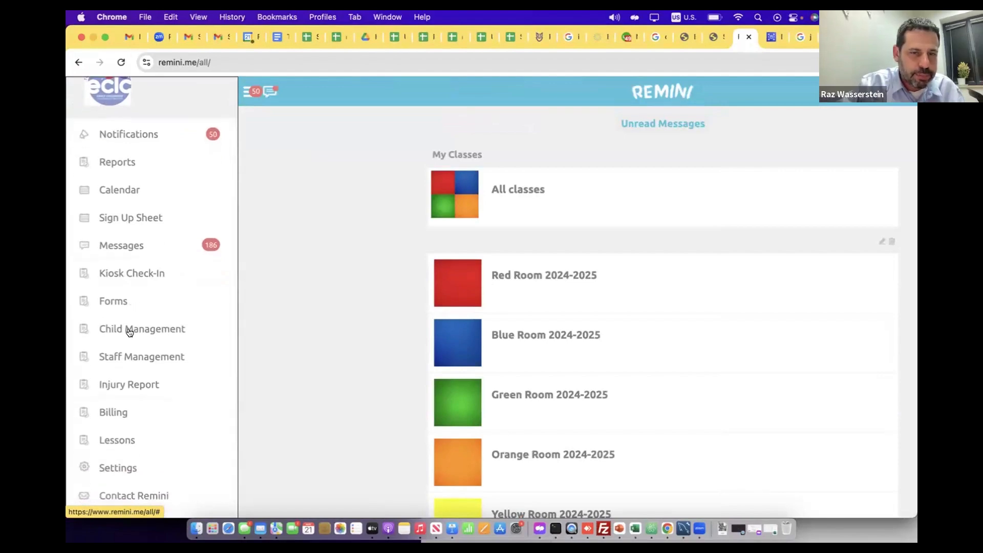
click(129, 330)
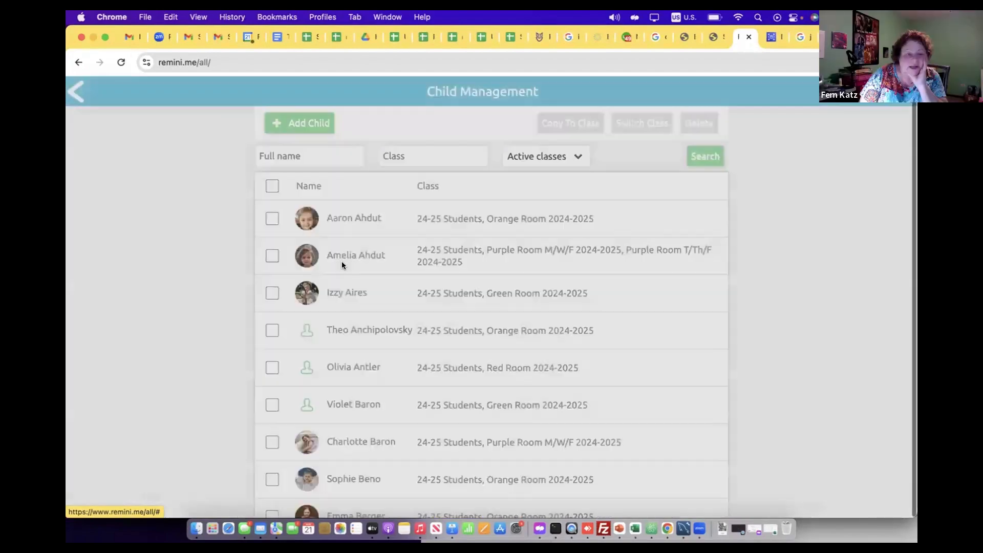
click(340, 217)
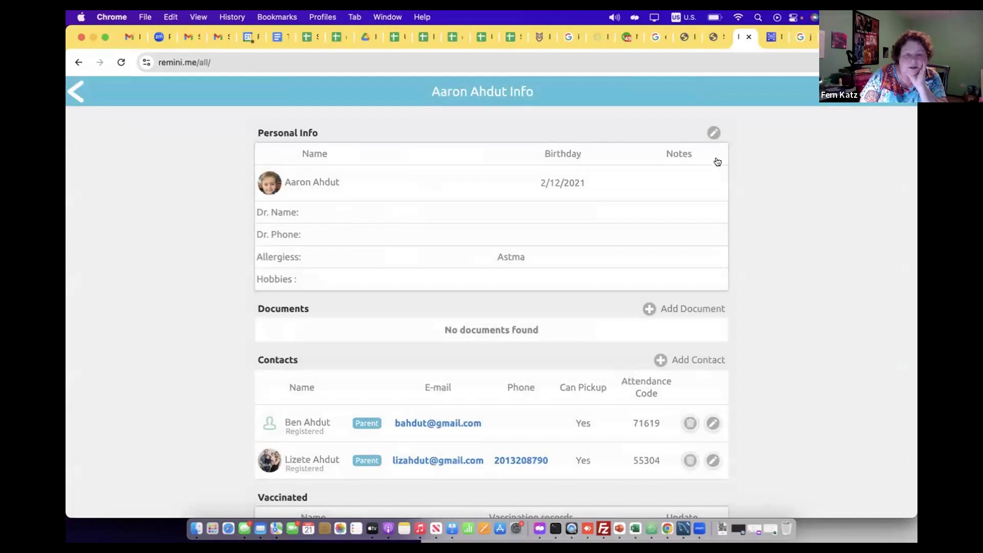
Edit the child's personal info, clear the Allergiess field and save the change
click(714, 133)
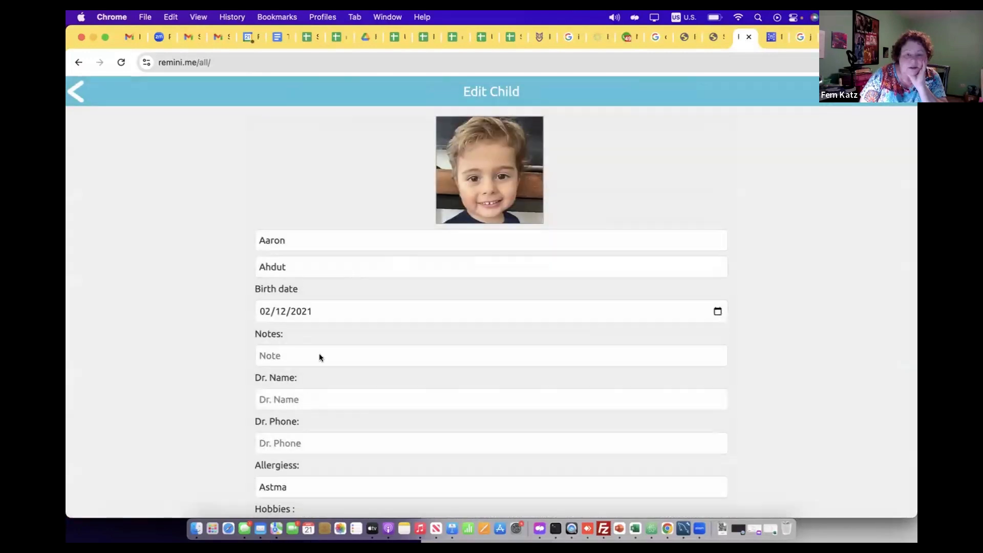
scroll(318, 358, down, 2)
click(295, 442)
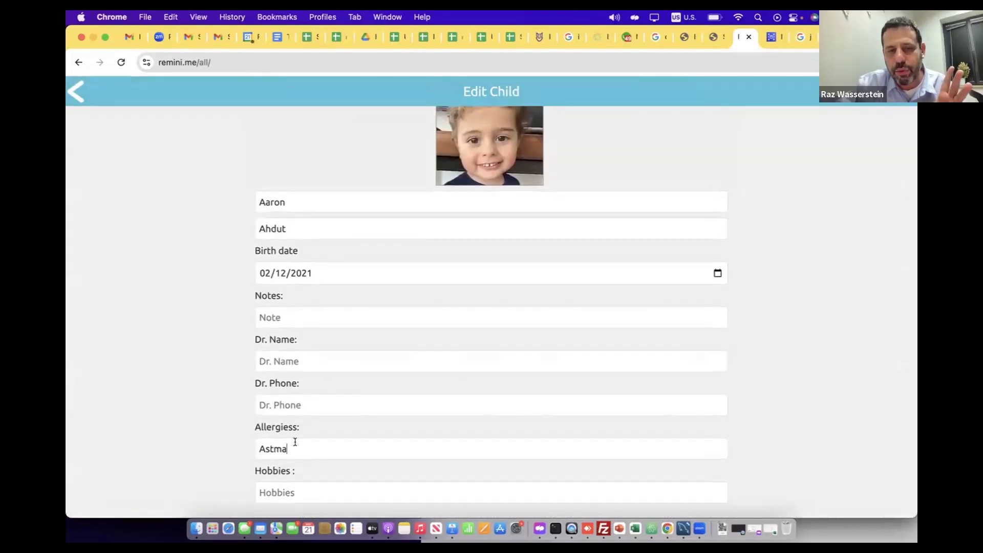
drag(295, 441, 216, 442)
key(BackSpace)
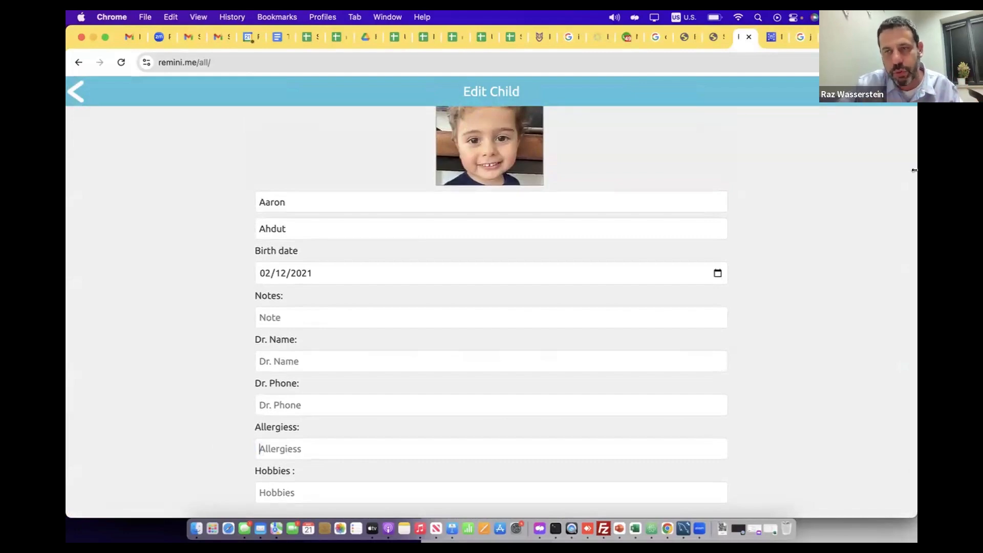
click(903, 92)
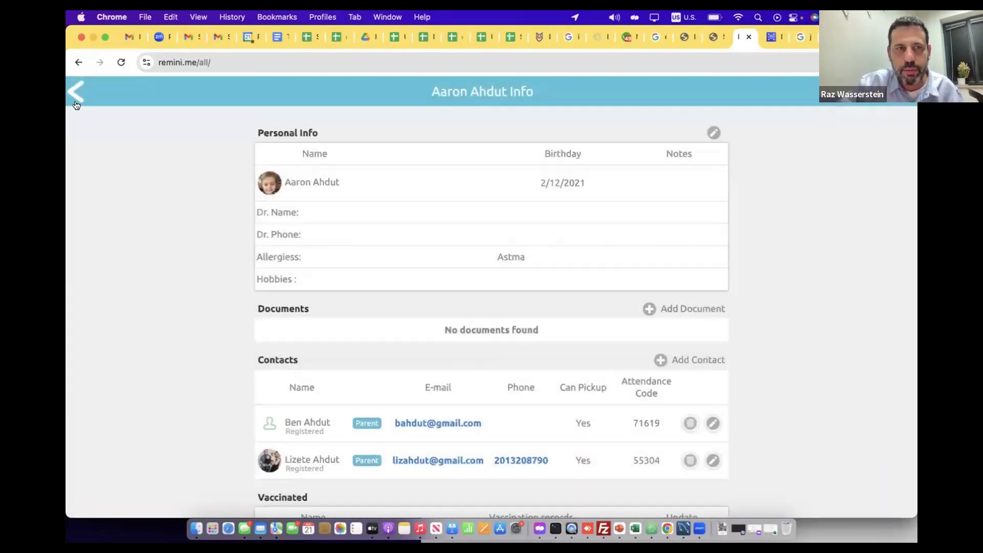
Leave Child Management and open the Class Children Fields in the School Settings
click(80, 99)
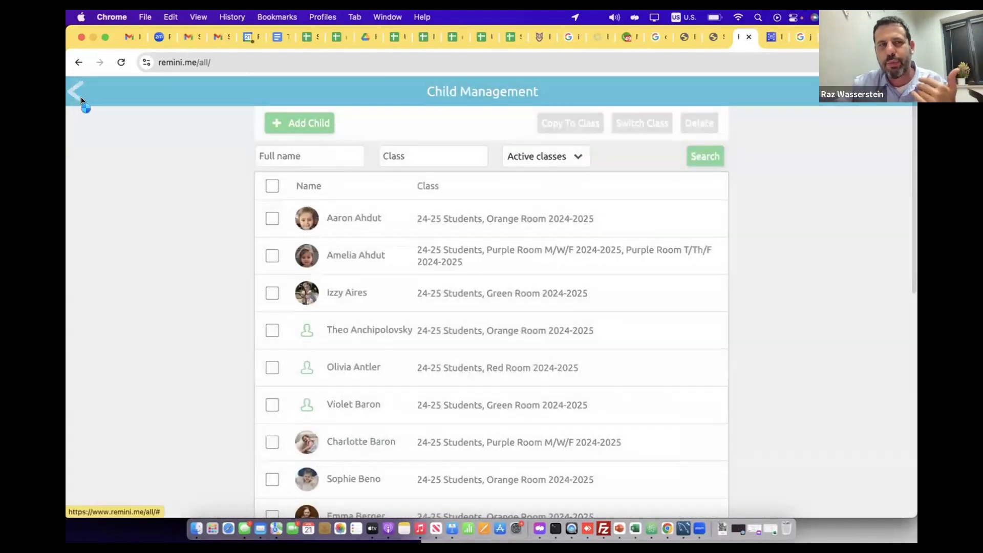
click(82, 100)
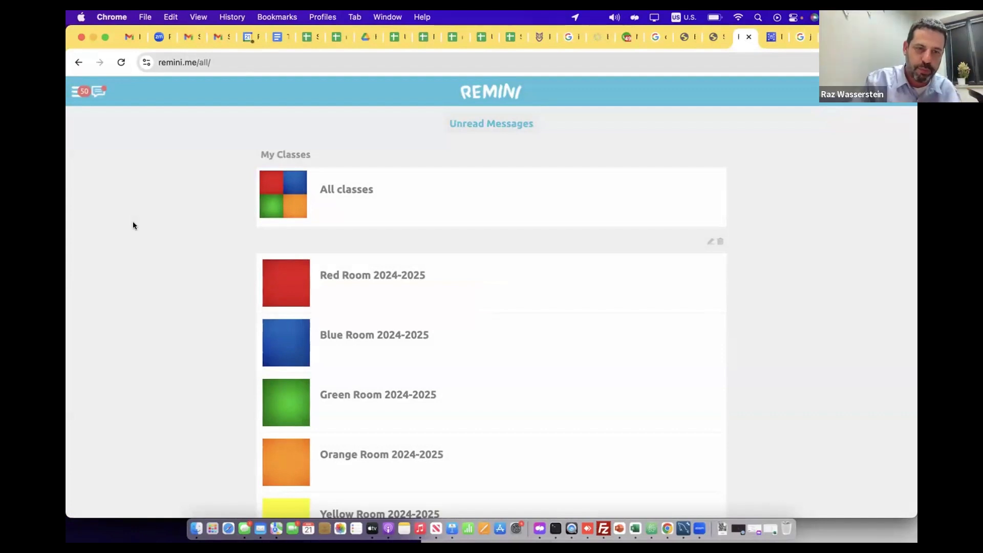
click(78, 93)
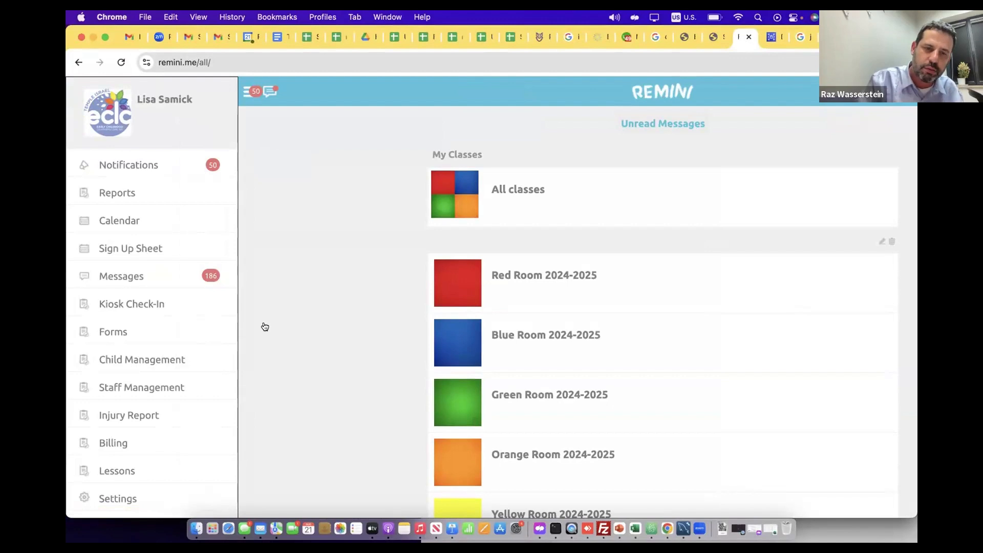
scroll(289, 367, down, 1)
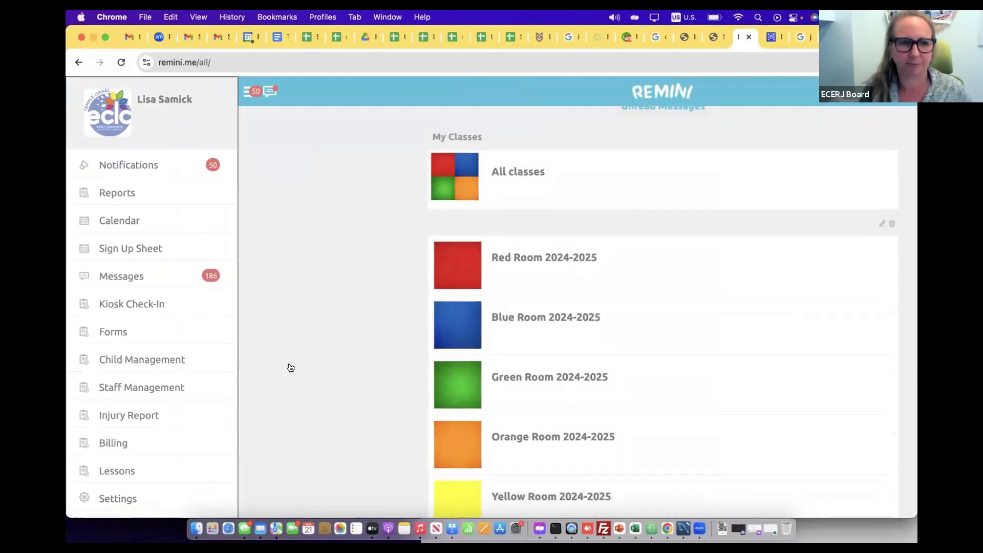
scroll(116, 392, down, 2)
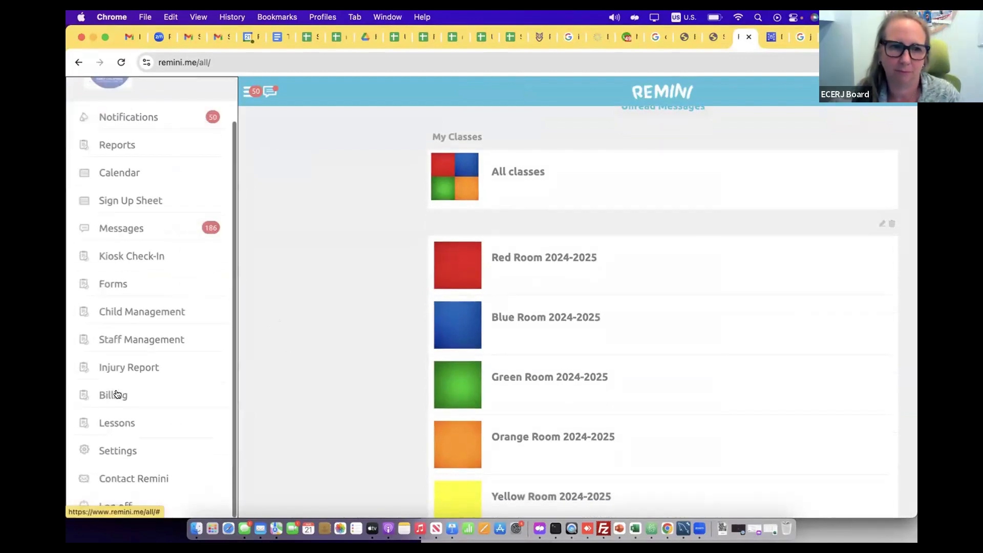
click(117, 451)
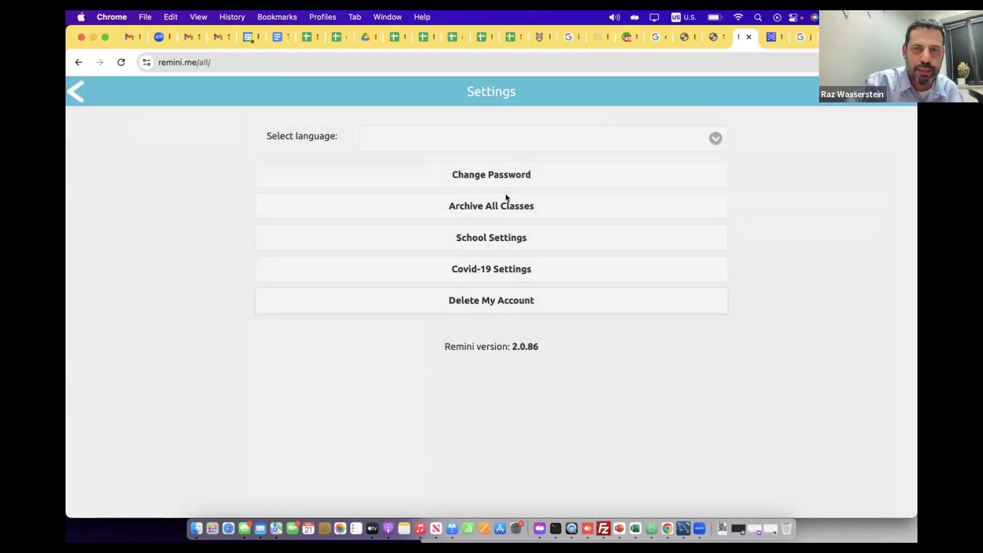
click(500, 238)
click(527, 230)
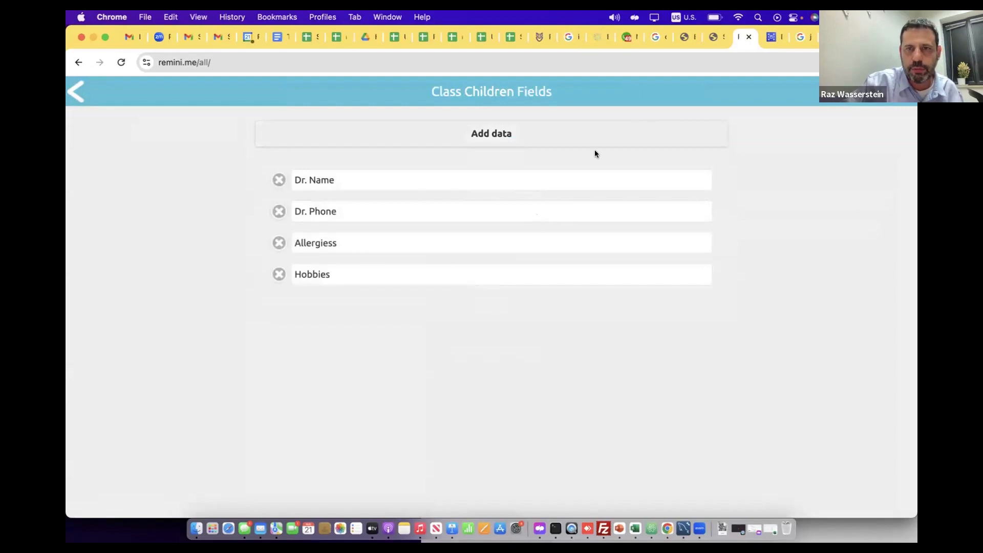
Delete the Dr. Name and Dr. Phone fields from the class children fields
click(278, 182)
click(278, 181)
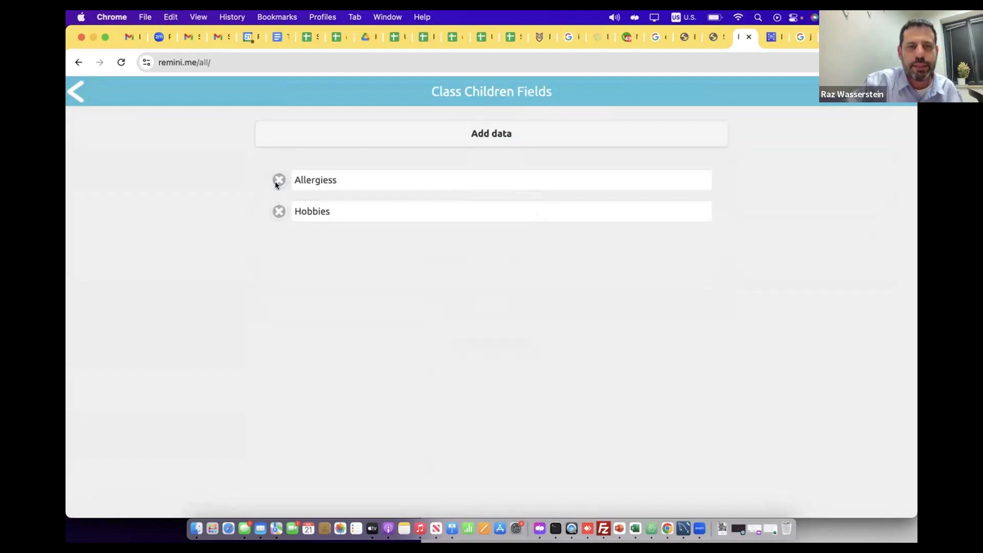